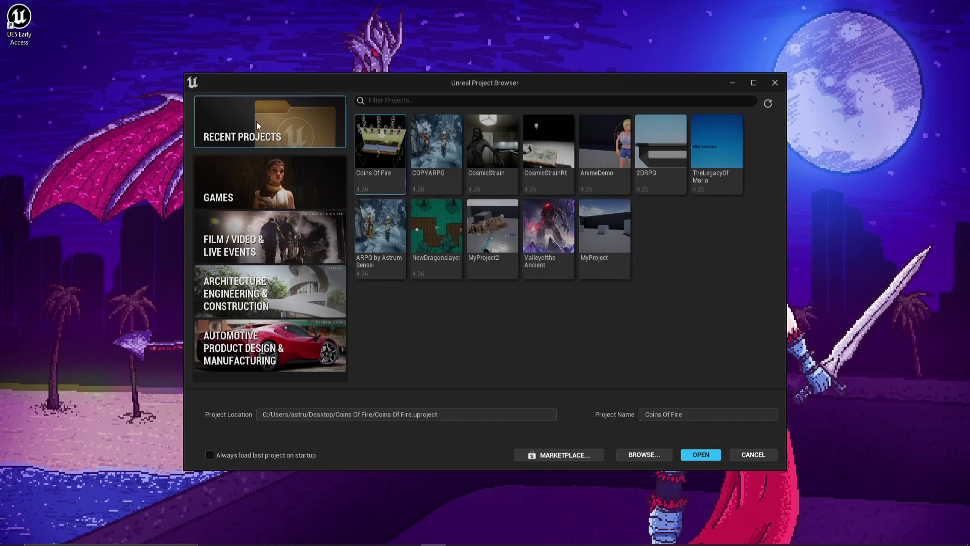
# Review the project templates offered for games, film and live events, architecture, and automotive design
pyautogui.click(240, 193)
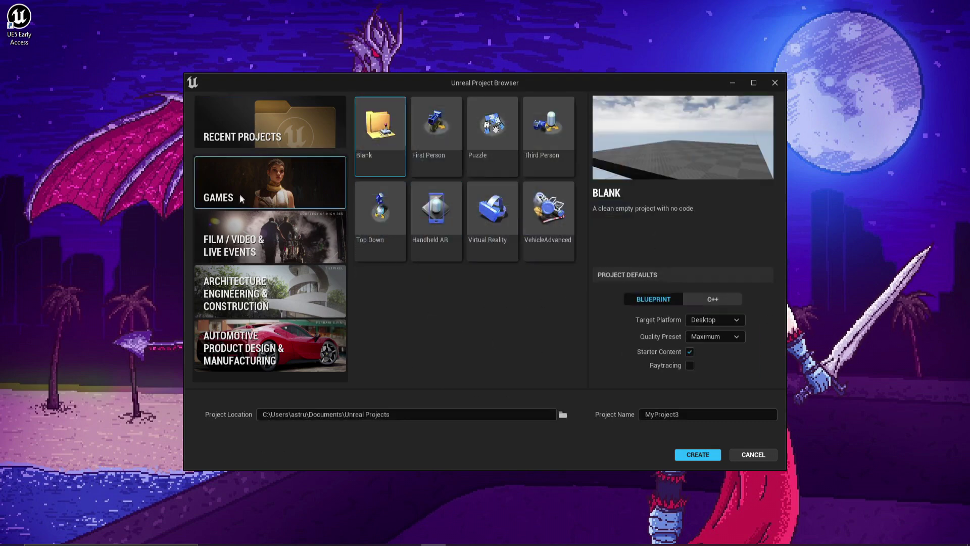
pyautogui.click(246, 247)
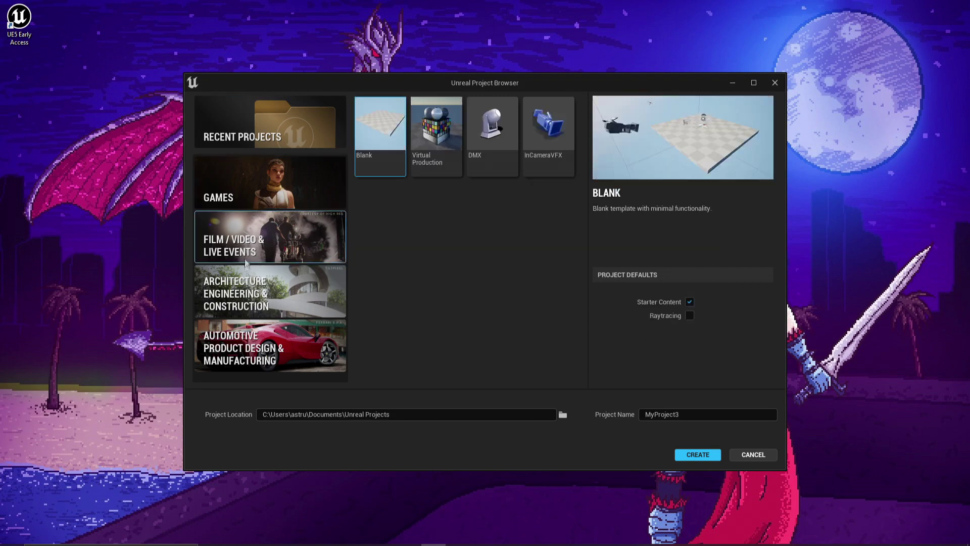
pyautogui.click(241, 298)
pyautogui.click(242, 356)
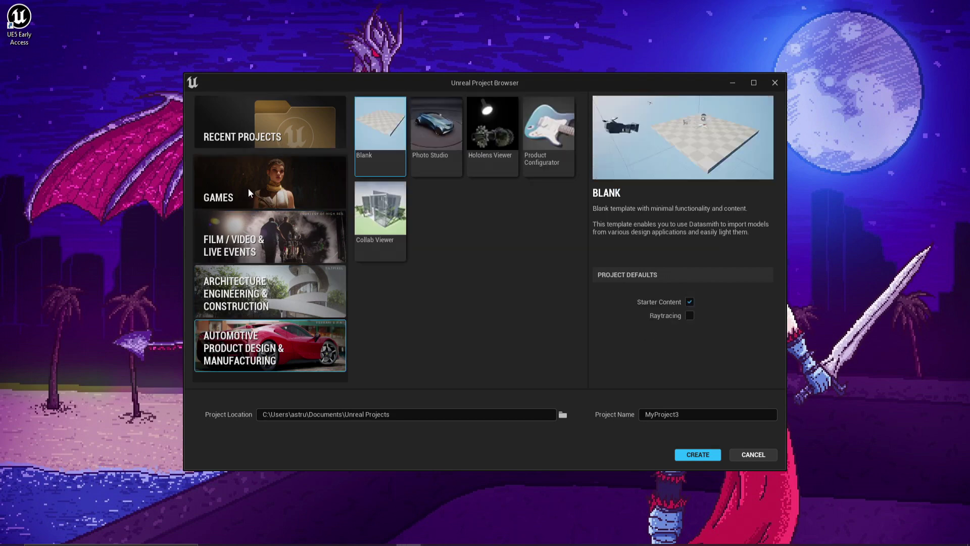
# Create the Blueprint game project MyProject3 from the Third Person template
pyautogui.click(270, 183)
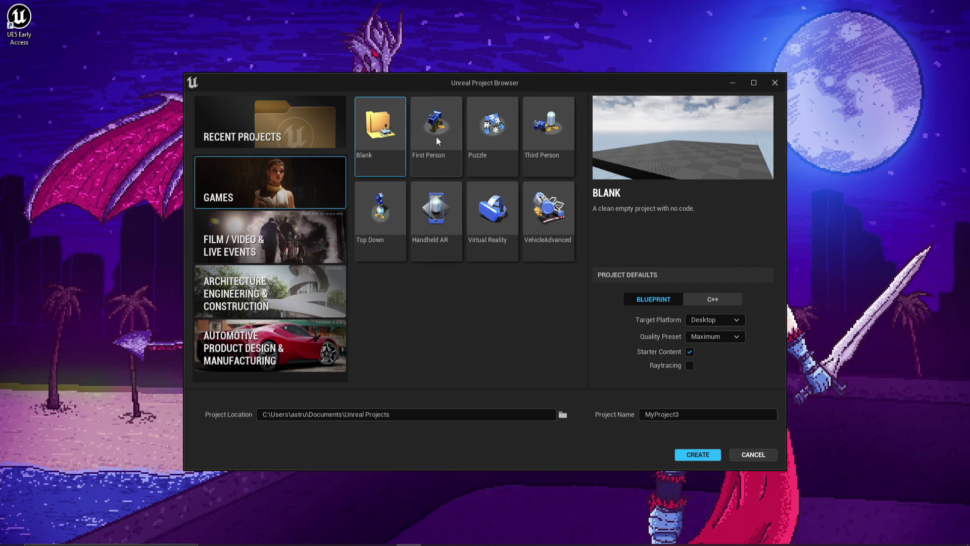
pyautogui.click(544, 144)
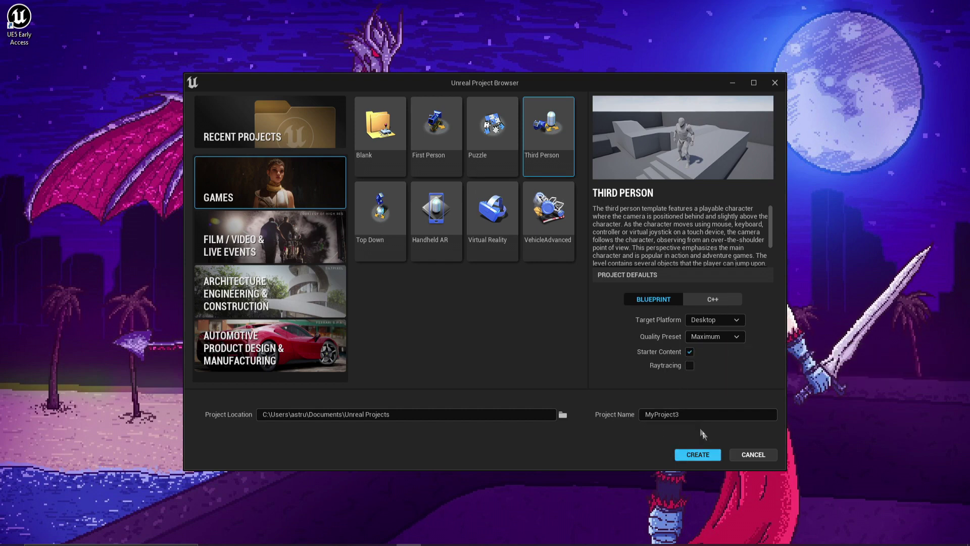
pyautogui.click(693, 455)
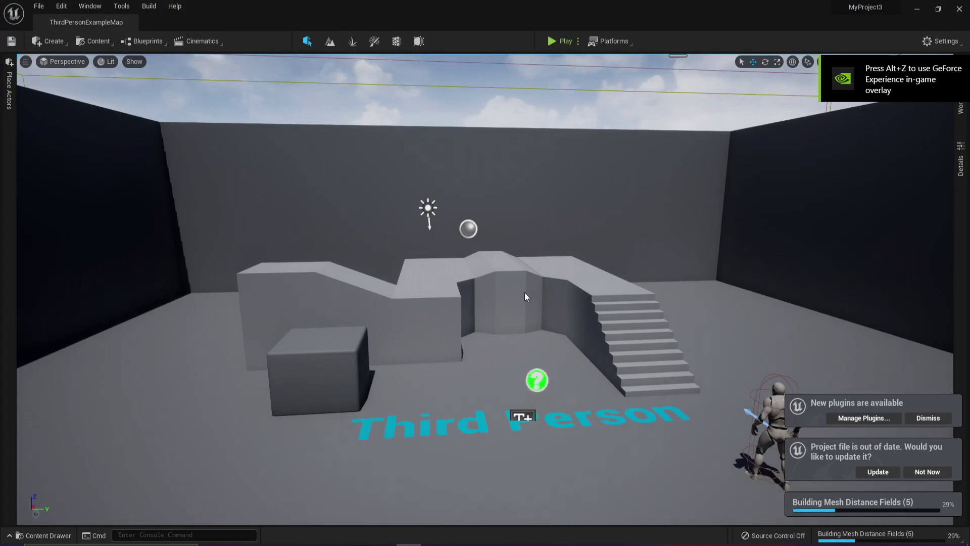
# Update the out-of-date project file of MyProject3
pyautogui.moveTo(536, 234); pyautogui.dragTo(535, 212, button='right')
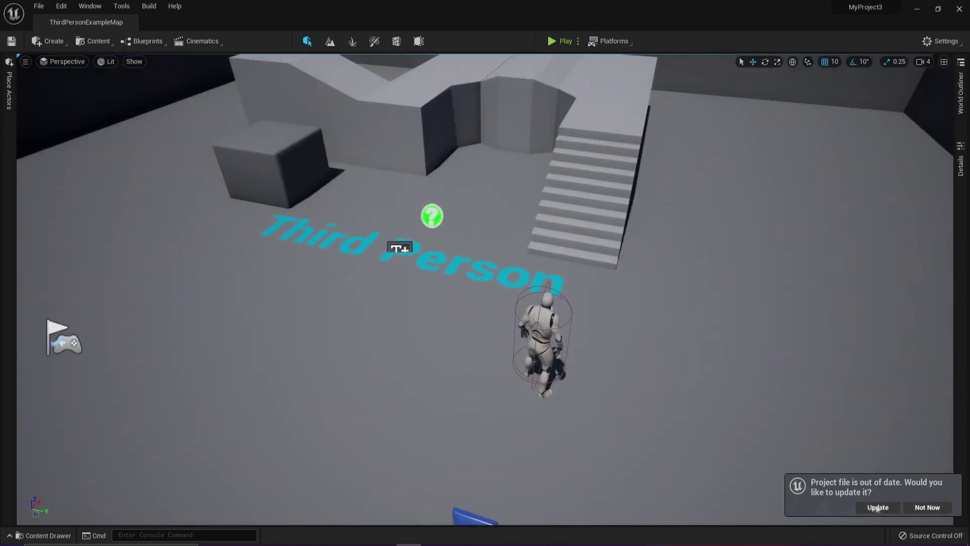
pyautogui.click(877, 507)
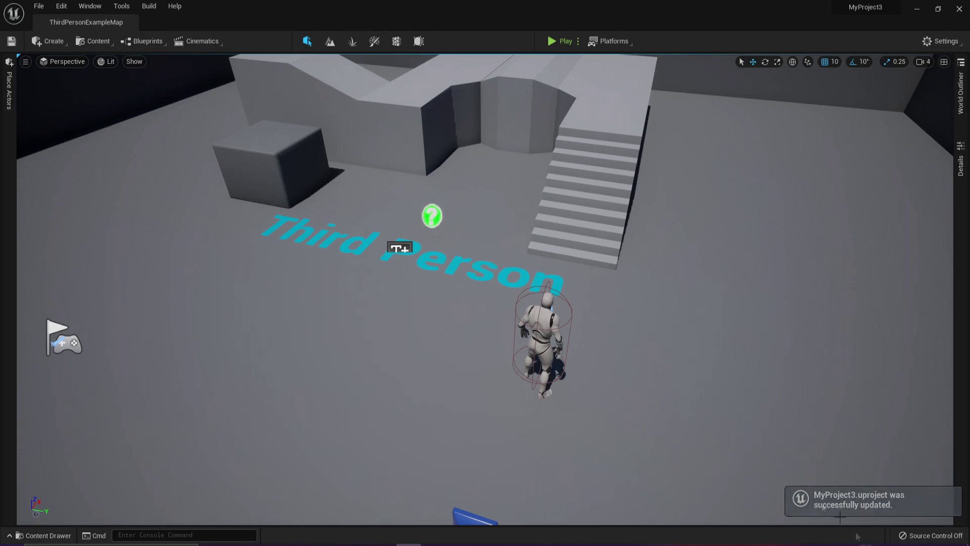
# Play-test the level in the editor viewport by running the character around and up onto the raised platform, and end the session
pyautogui.moveTo(644, 454); pyautogui.dragTo(645, 178, button='right')
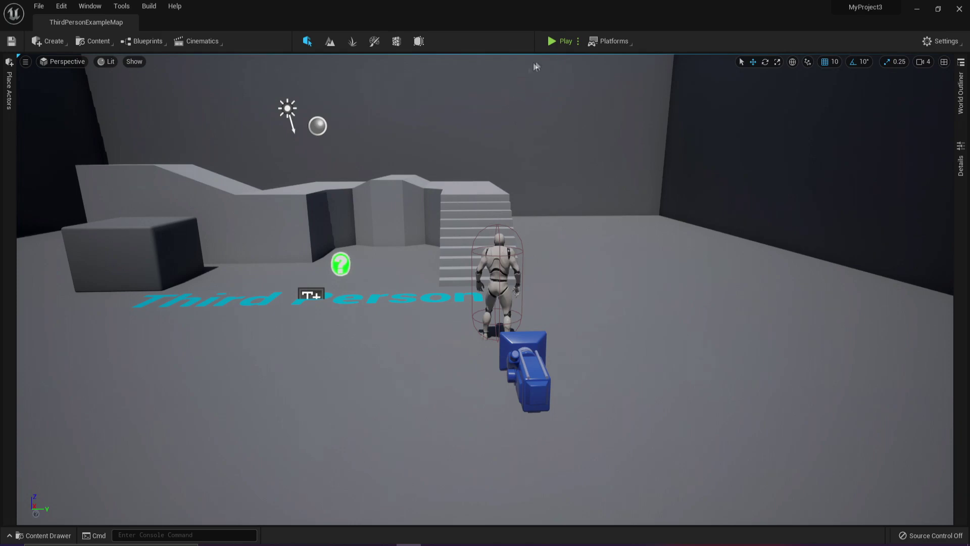
pyautogui.click(559, 42)
pyautogui.press('w')
pyautogui.press('s')
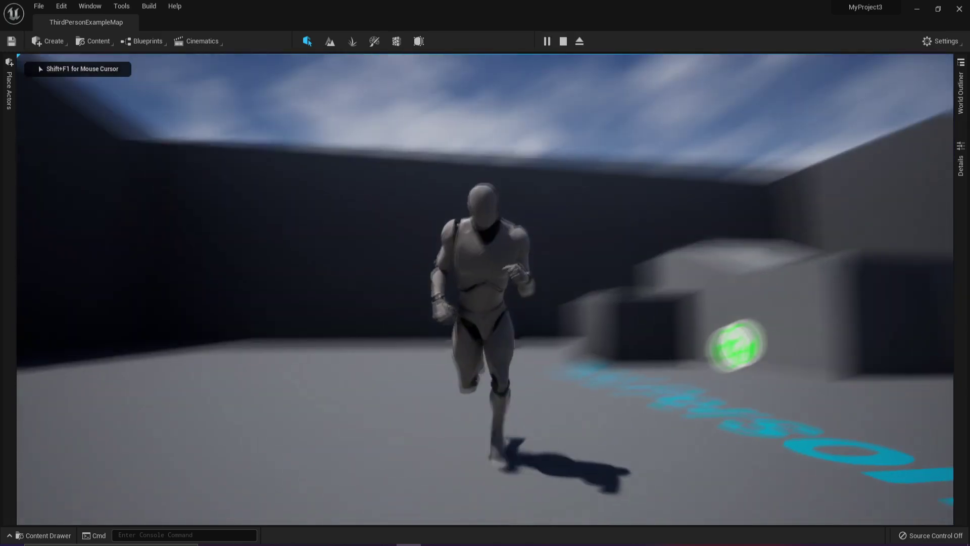
pyautogui.press('w')
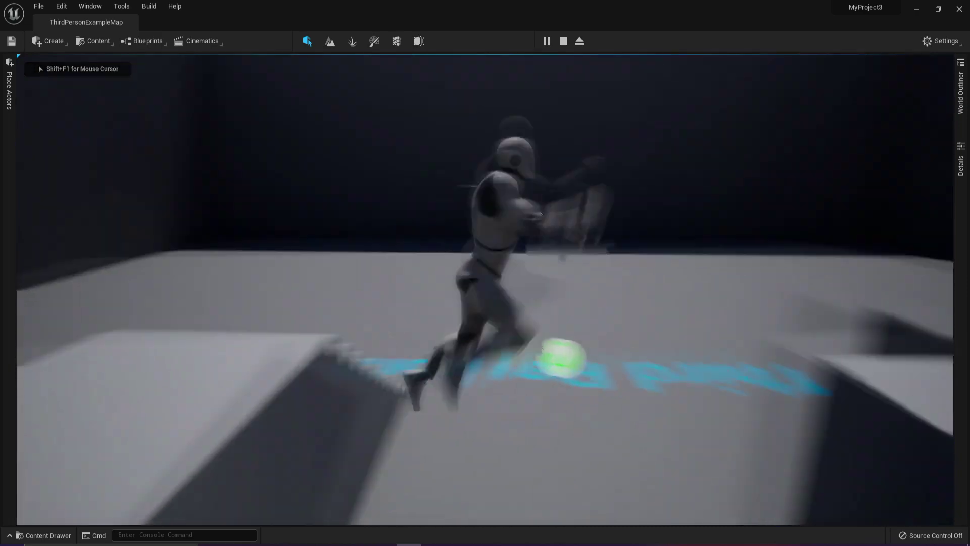
pyautogui.press('w')
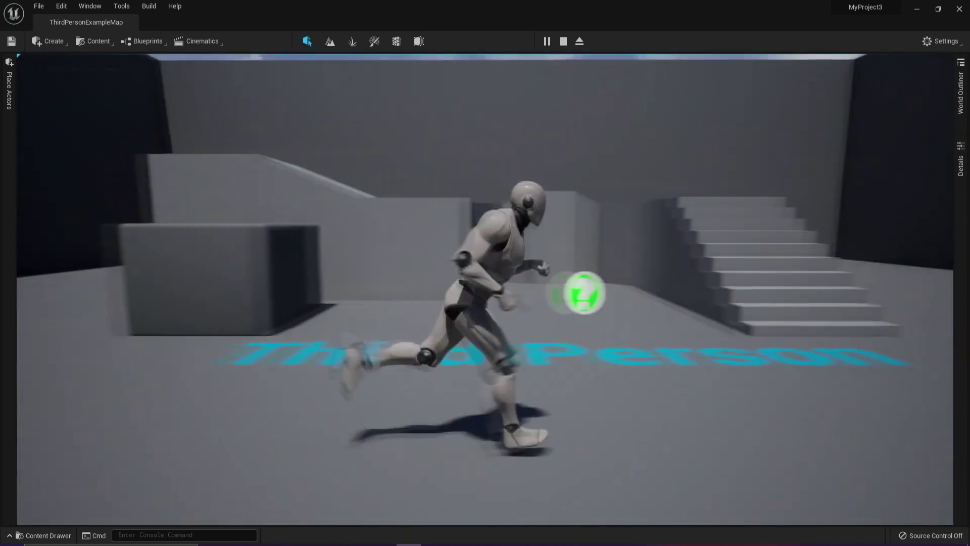
pyautogui.press('w')
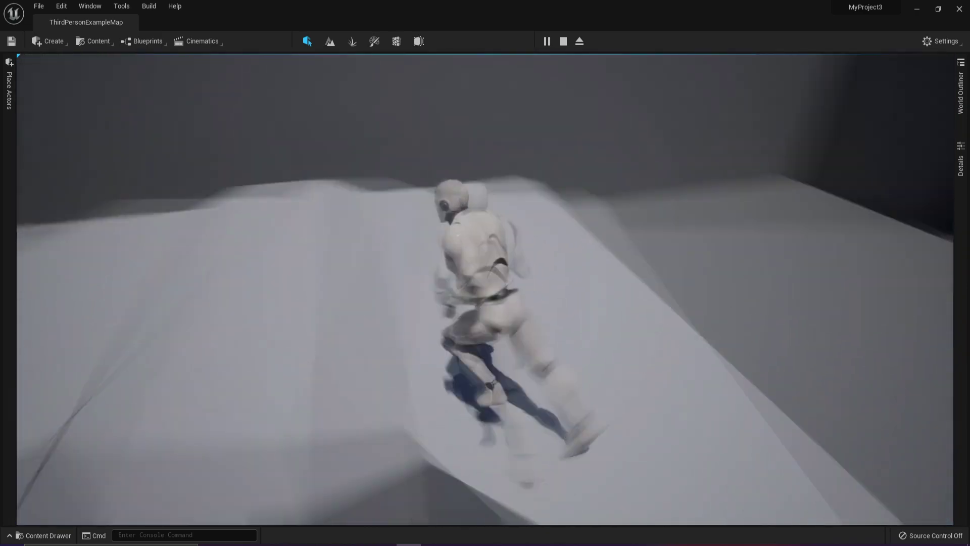
pyautogui.press('Escape')
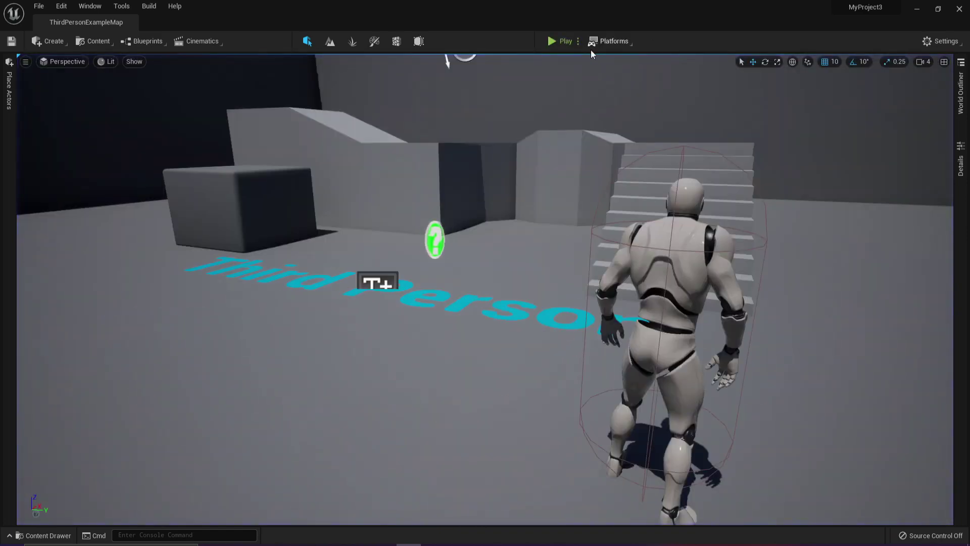
# Play-test the level in a new editor window (PIE), run the character forward, and end the session
pyautogui.click(578, 42)
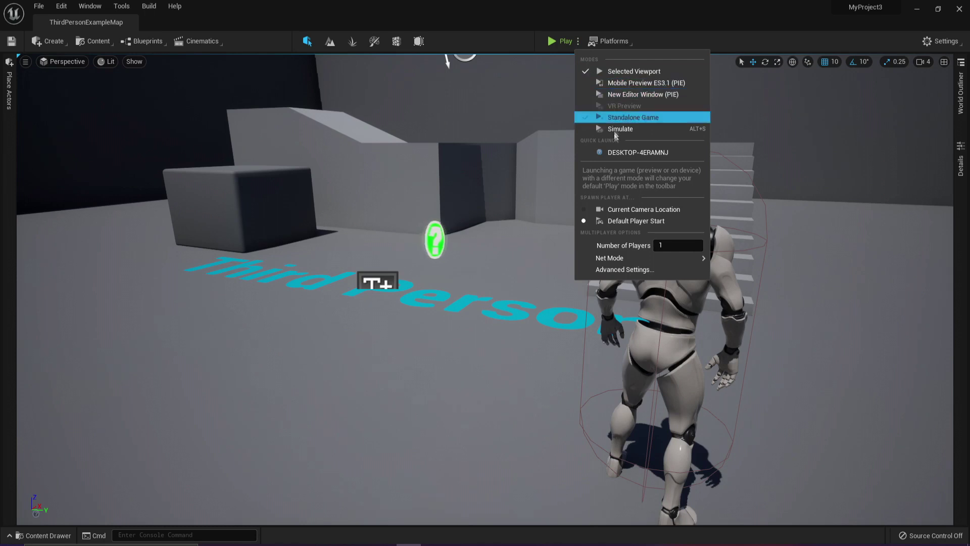
pyautogui.moveTo(619, 258)
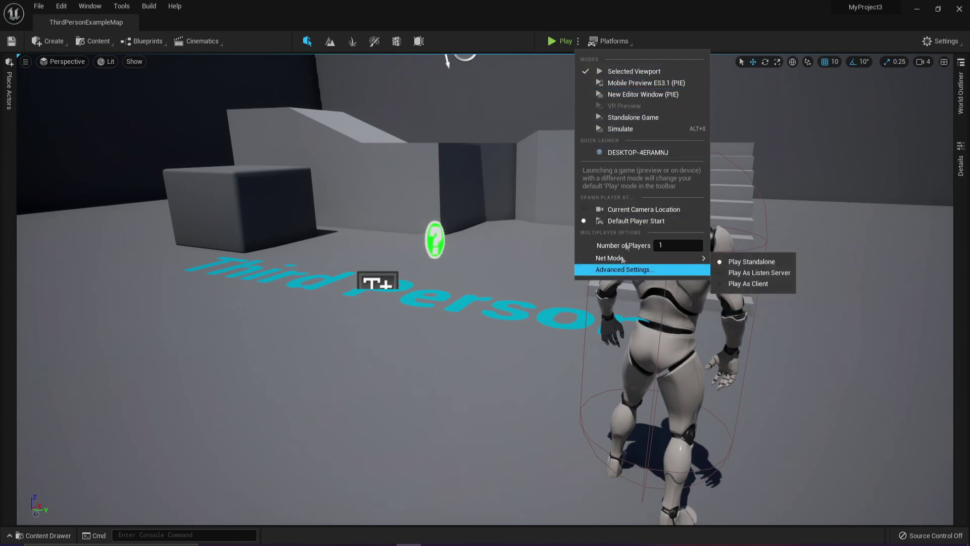
pyautogui.click(626, 95)
pyautogui.press('w')
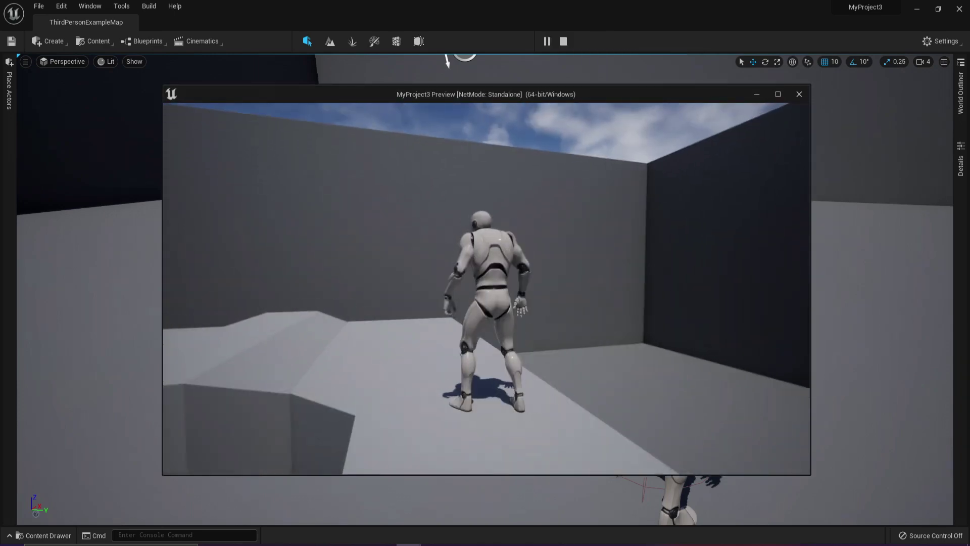
pyautogui.press('Escape')
# Launch the level as a standalone game
pyautogui.click(577, 41)
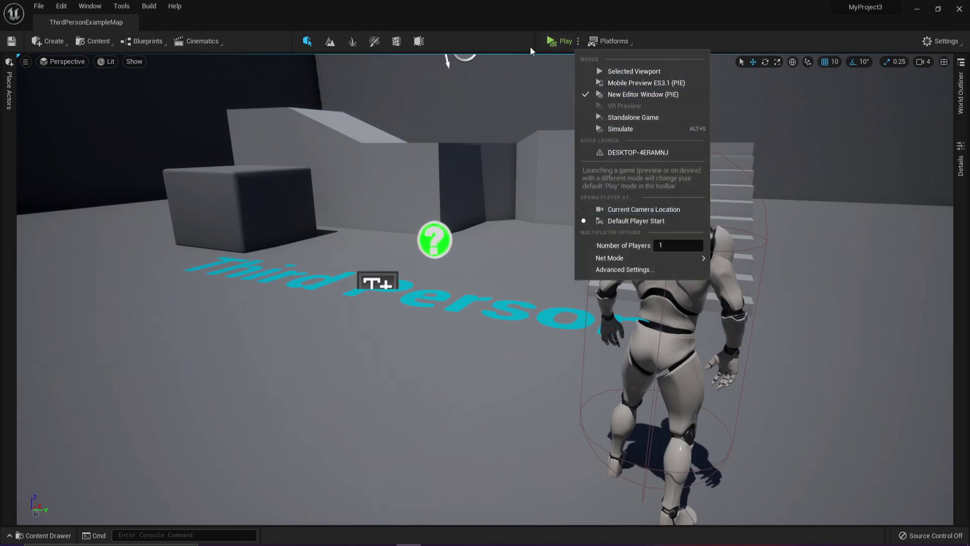
pyautogui.click(633, 117)
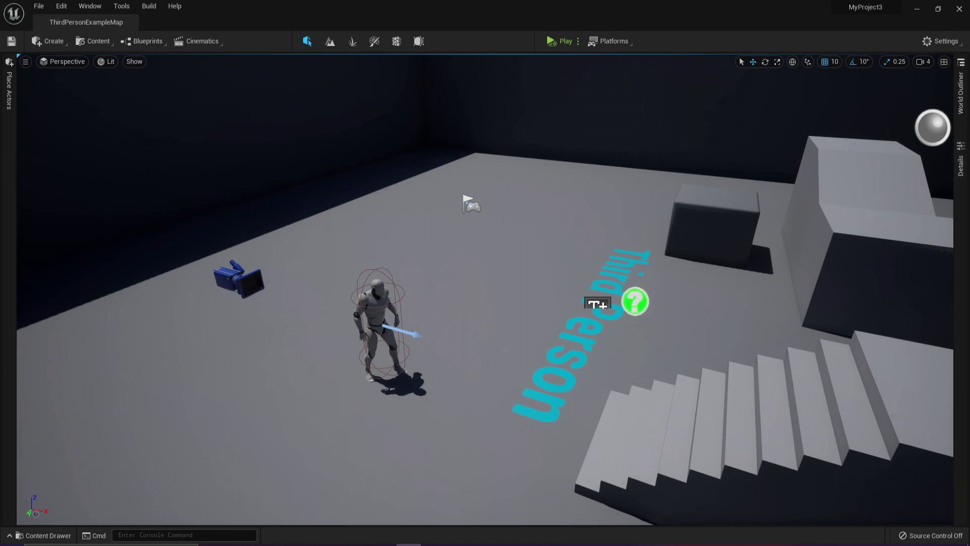
# Look over the project's content folders in the Content Drawer, and check the Details and World Outliner areas
pyautogui.scroll(5, 485, 293)
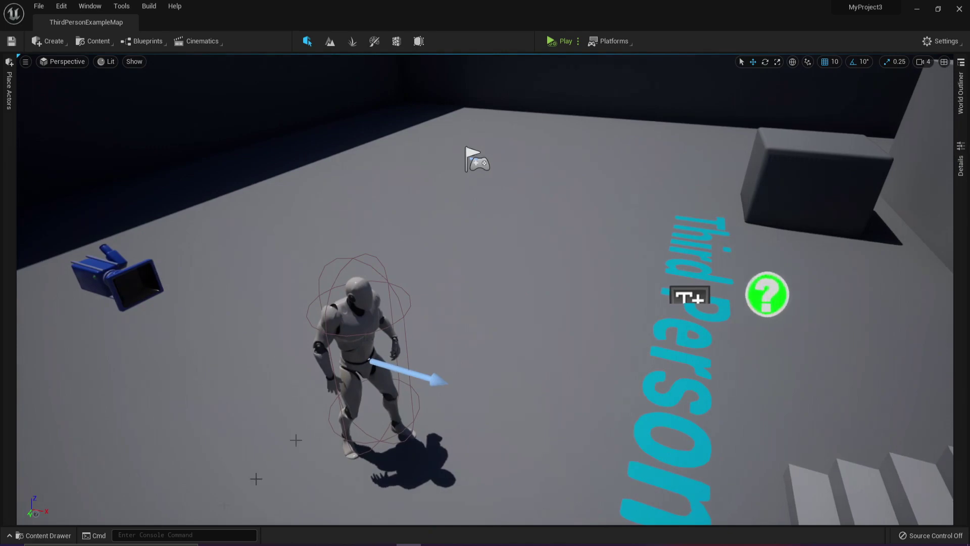
pyautogui.hotkey('ctrl', 'space')
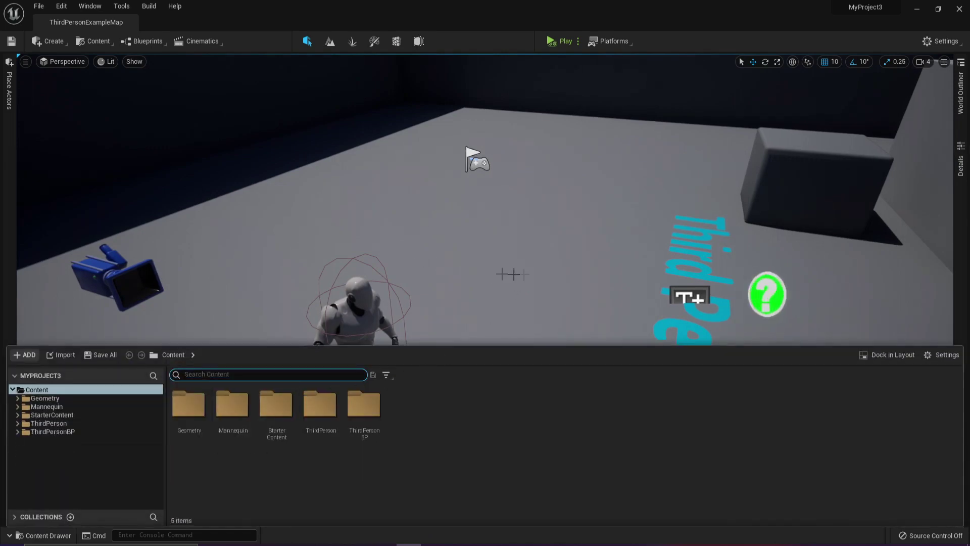
pyautogui.moveTo(578, 260); pyautogui.dragTo(595, 306, button='right')
pyautogui.click(960, 161)
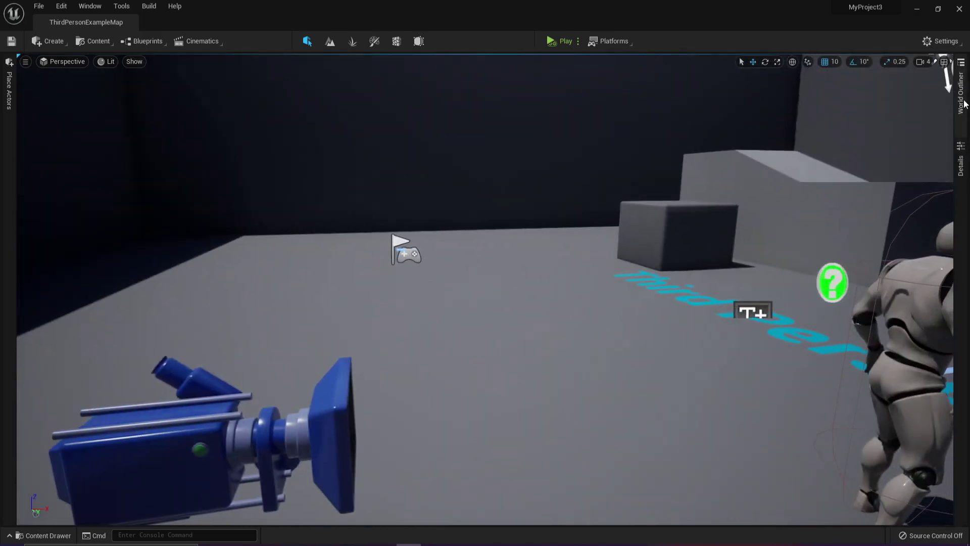
pyautogui.click(960, 93)
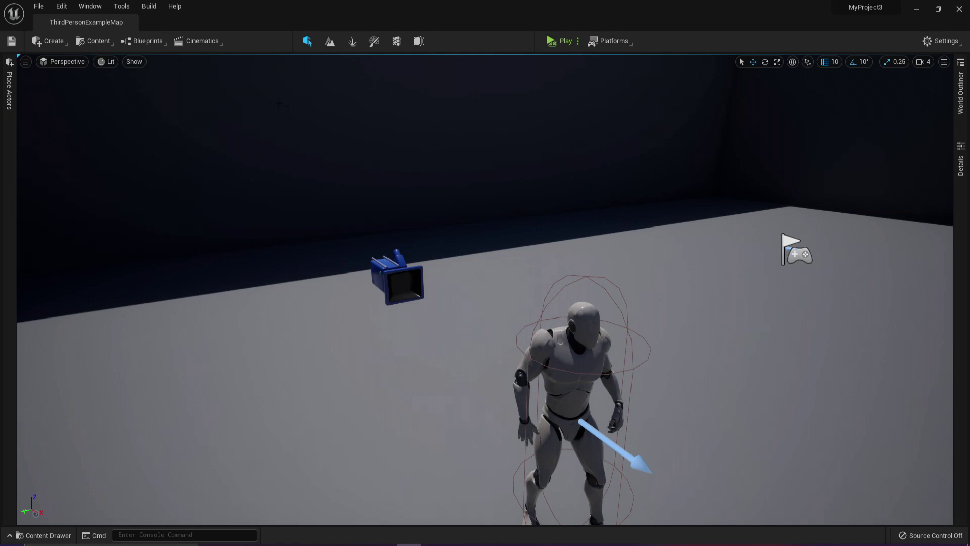
# Open Content Browser 1 as a floating window showing the ThirdPersonBP folder, and reposition it over the level view
pyautogui.click(103, 44)
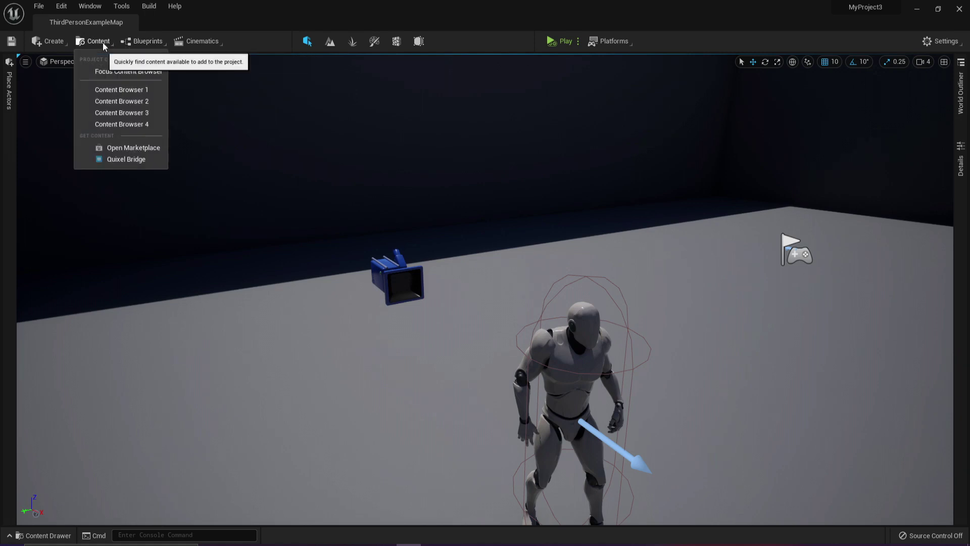
pyautogui.click(122, 89)
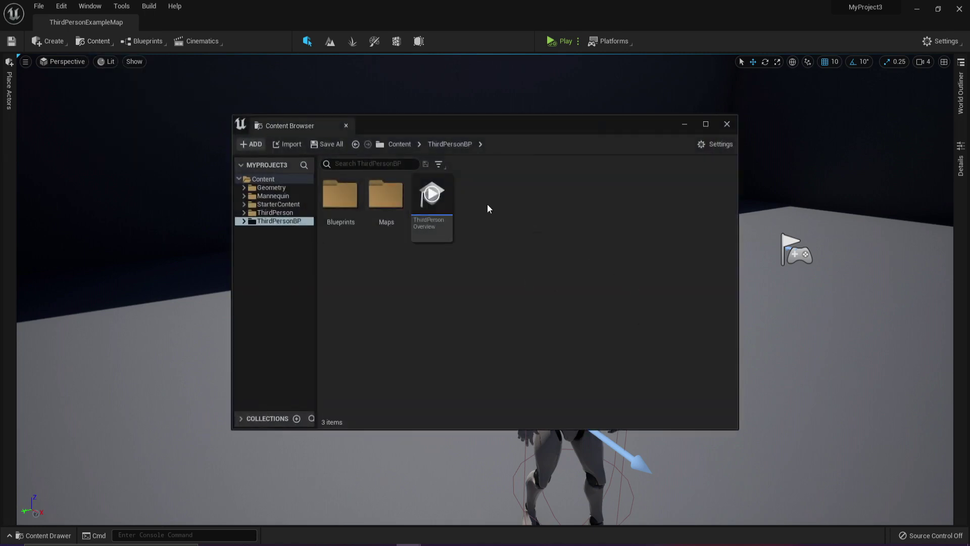
pyautogui.moveTo(421, 132); pyautogui.dragTo(336, 126)
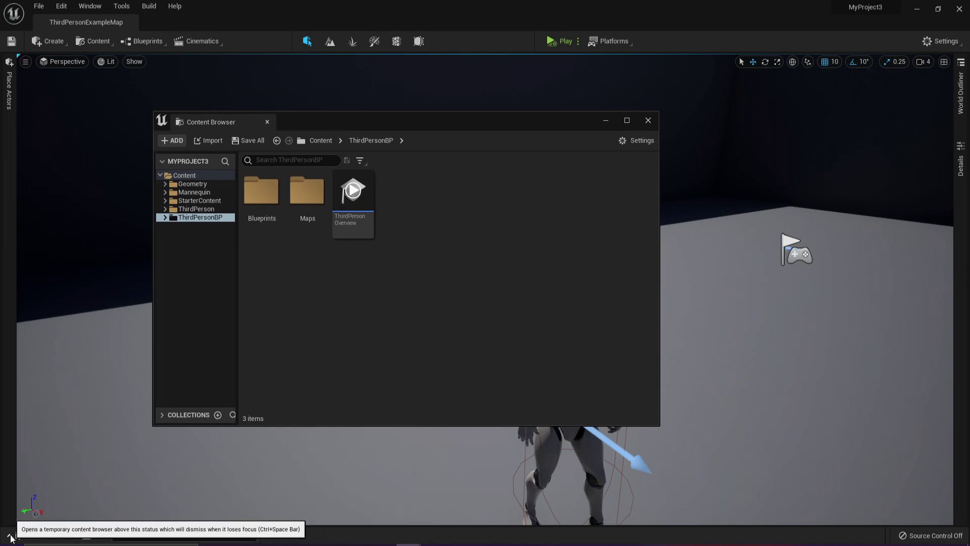
# Compare the Content Drawer with the floating Content Browser by moving the browser clear and toggling the drawer
pyautogui.click(66, 535)
pyautogui.moveTo(313, 118); pyautogui.dragTo(350, 16)
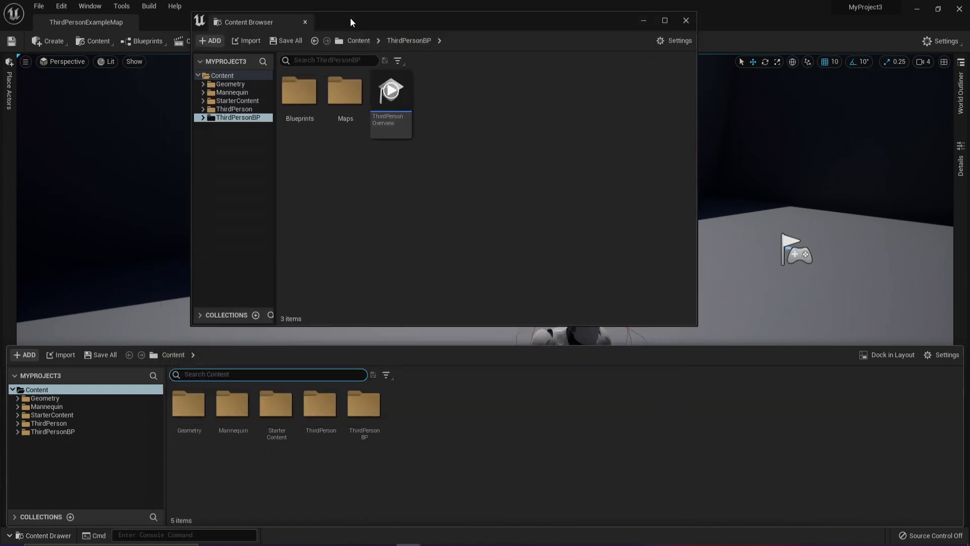
pyautogui.click(11, 536)
pyautogui.click(11, 536)
pyautogui.click(11, 536)
pyautogui.click(11, 536)
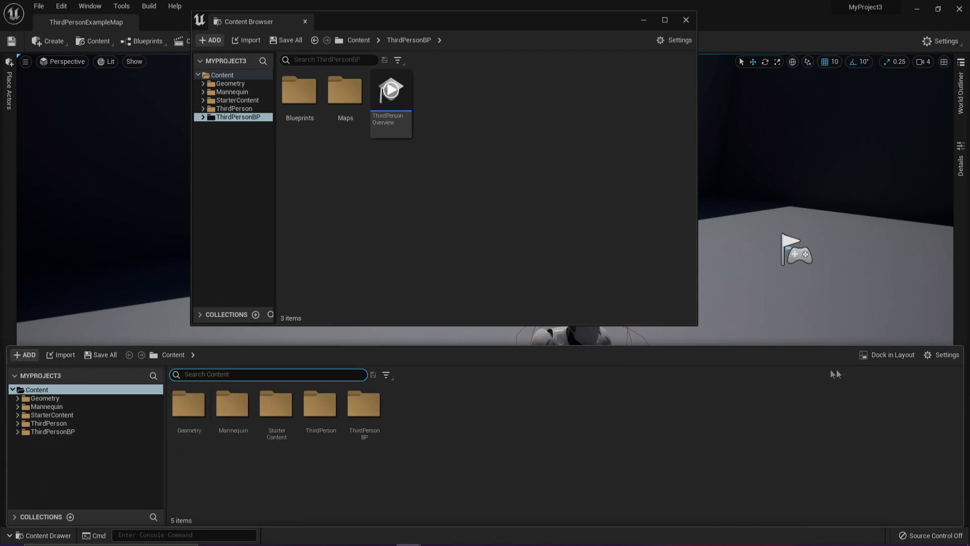
# Dock the Content Drawer in the layout, and close both the docked and the floating content browsers
pyautogui.click(882, 355)
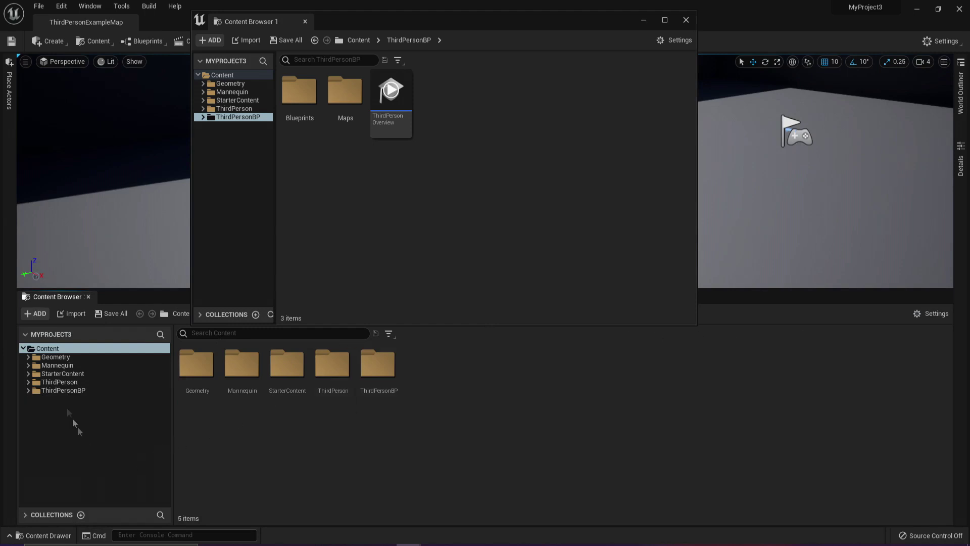
pyautogui.rightClick(54, 299)
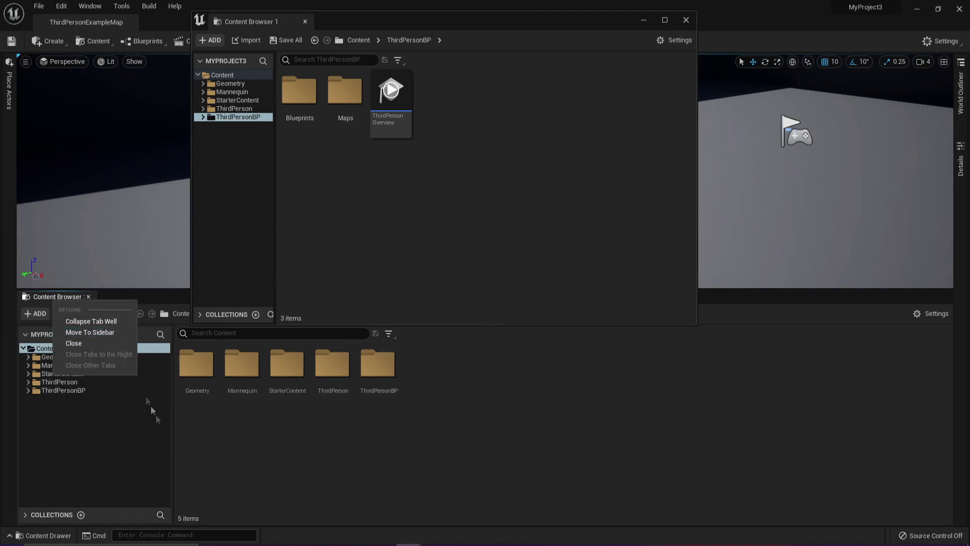
pyautogui.click(92, 347)
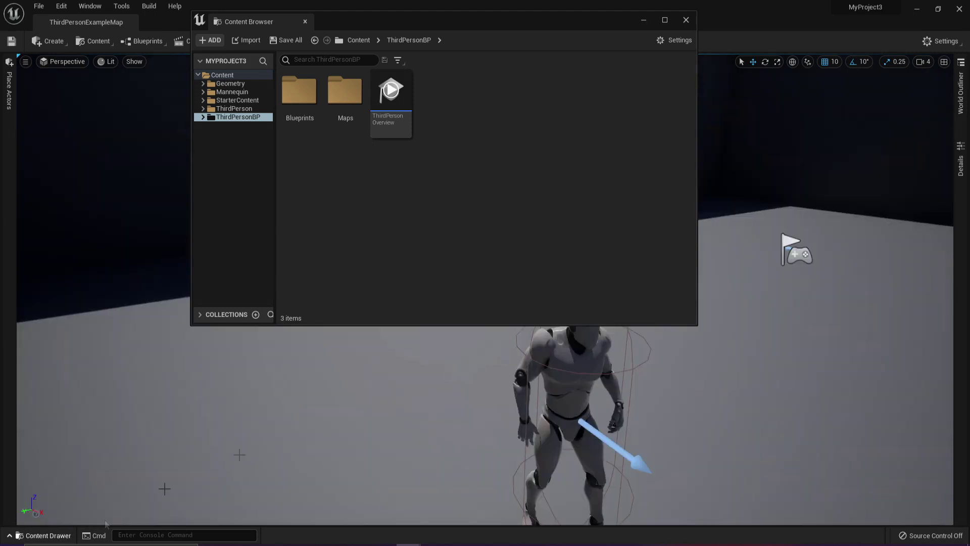
pyautogui.click(685, 20)
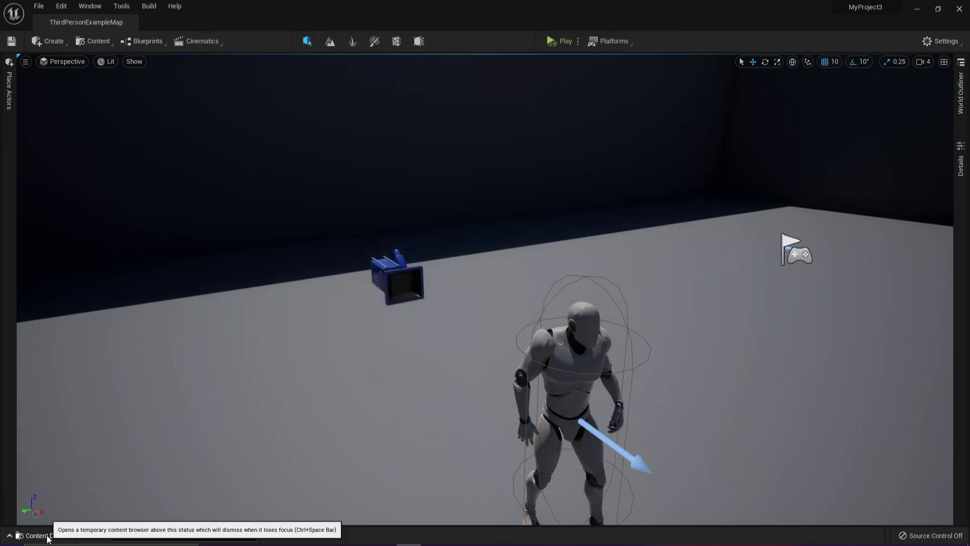
# Open another separate Content Browser window and close it again
pyautogui.click(93, 40)
pyautogui.click(114, 99)
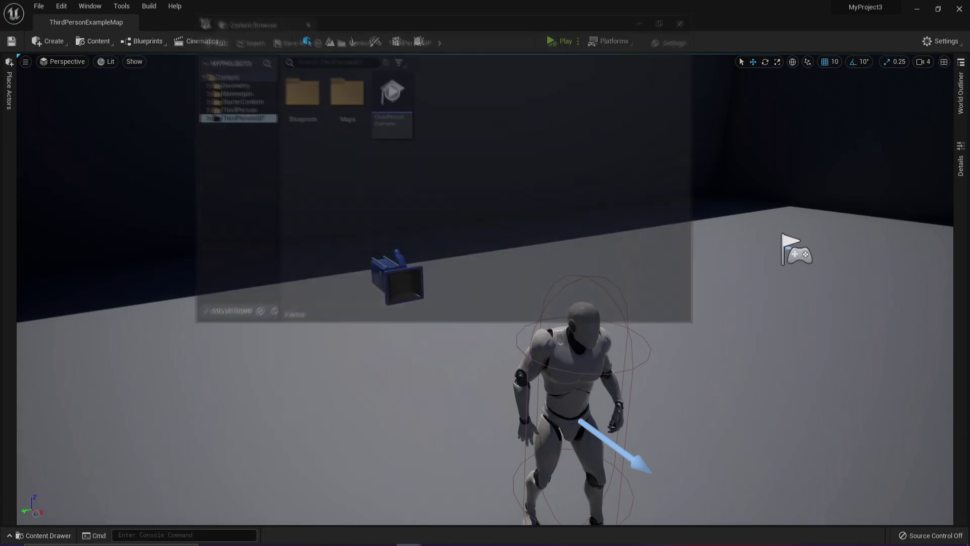
pyautogui.click(686, 20)
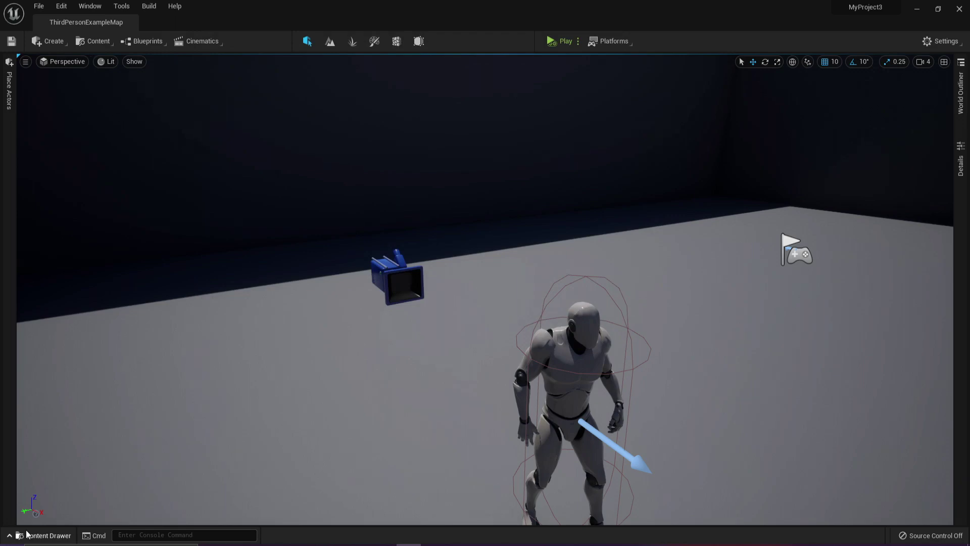
# Bring up the Content Drawer at the project's root Content folder over a wide view of the level
pyautogui.moveTo(310, 370); pyautogui.dragTo(361, 332, button='right')
pyautogui.hotkey('ctrl', 'space')
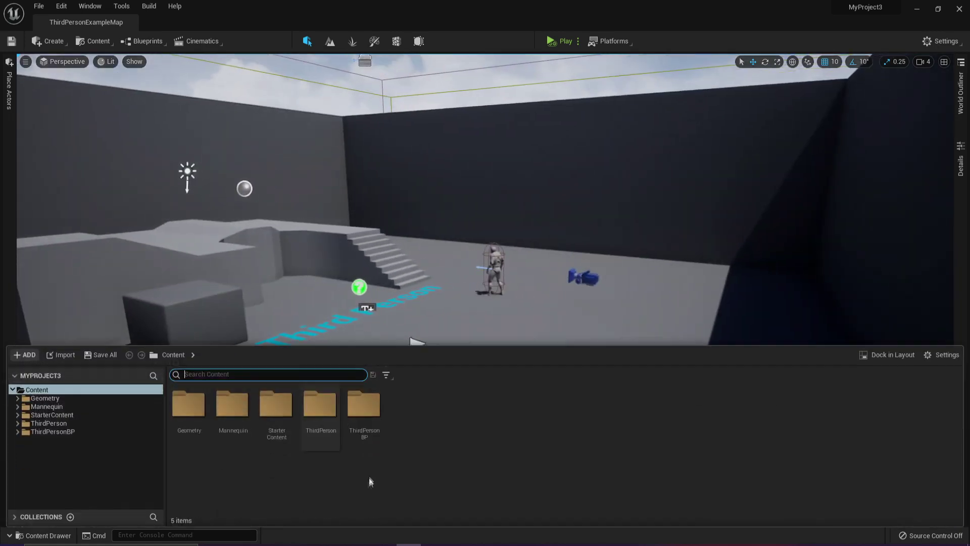
# Place the SM_MatPreviewMesh_02 prop from StarterContent's Props folder beside the Third Person floor text and rotate it
pyautogui.doubleClick(278, 413)
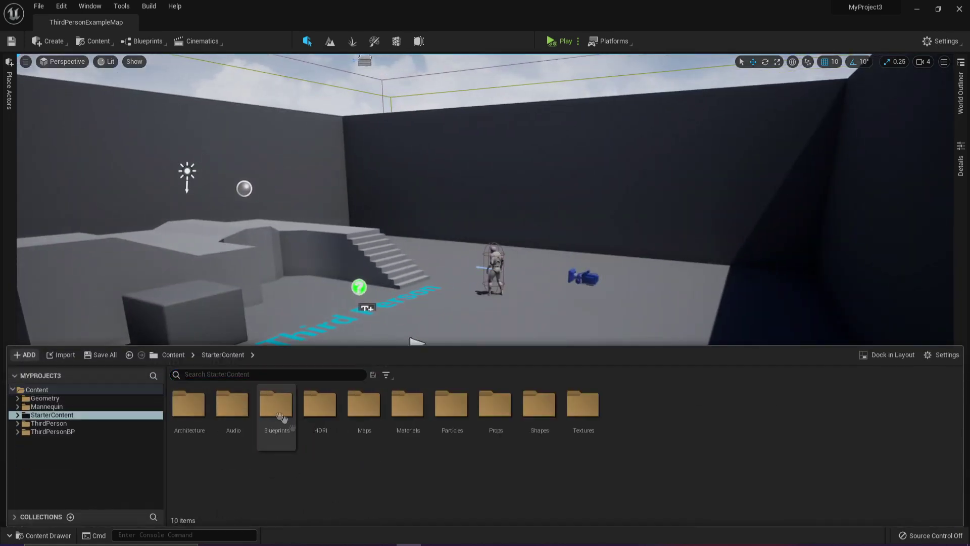
pyautogui.doubleClick(505, 412)
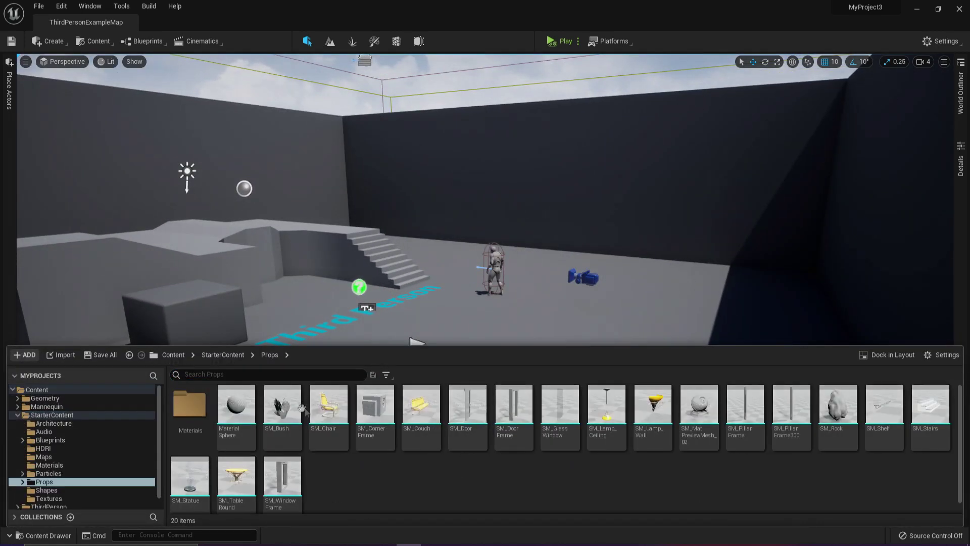
pyautogui.moveTo(698, 404); pyautogui.dragTo(324, 335)
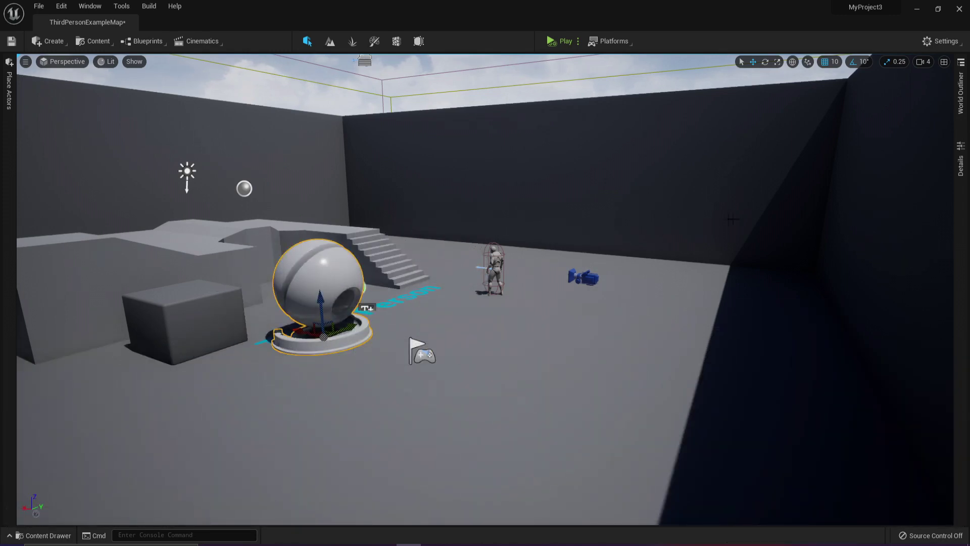
pyautogui.press('e')
pyautogui.moveTo(356, 348); pyautogui.dragTo(384, 330)
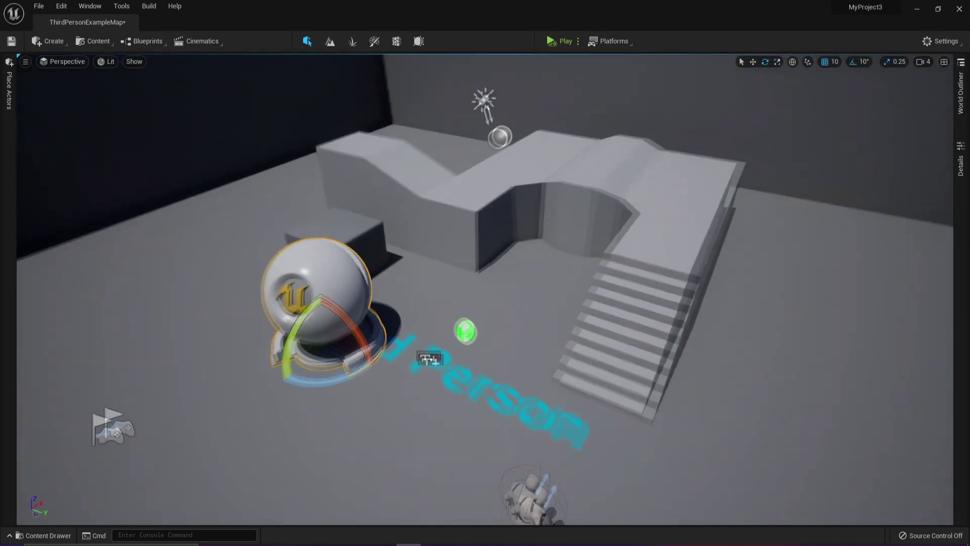
pyautogui.moveTo(444, 273); pyautogui.dragTo(444, 273, button='right')
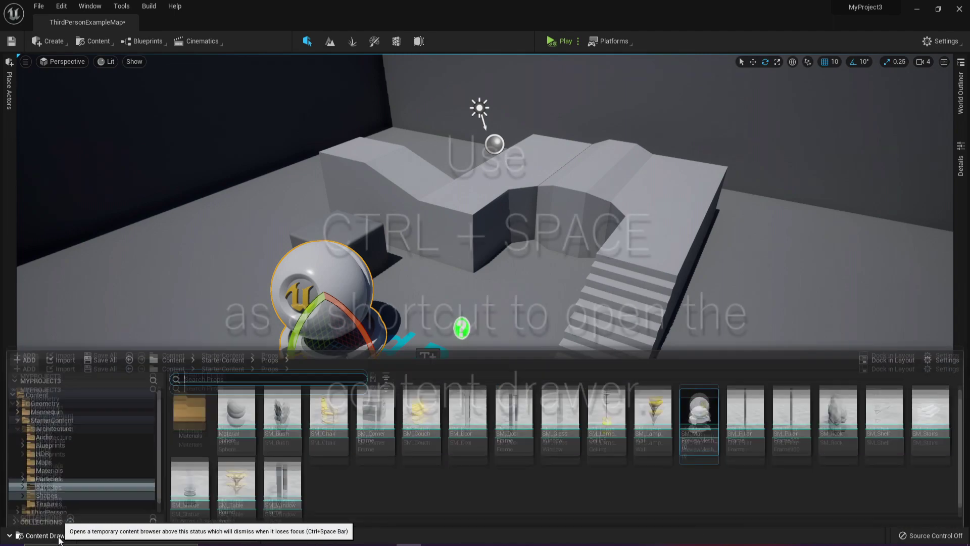
# Bring up the Content Drawer at the root Content folder and look through its options for adding new content
pyautogui.click(45, 535)
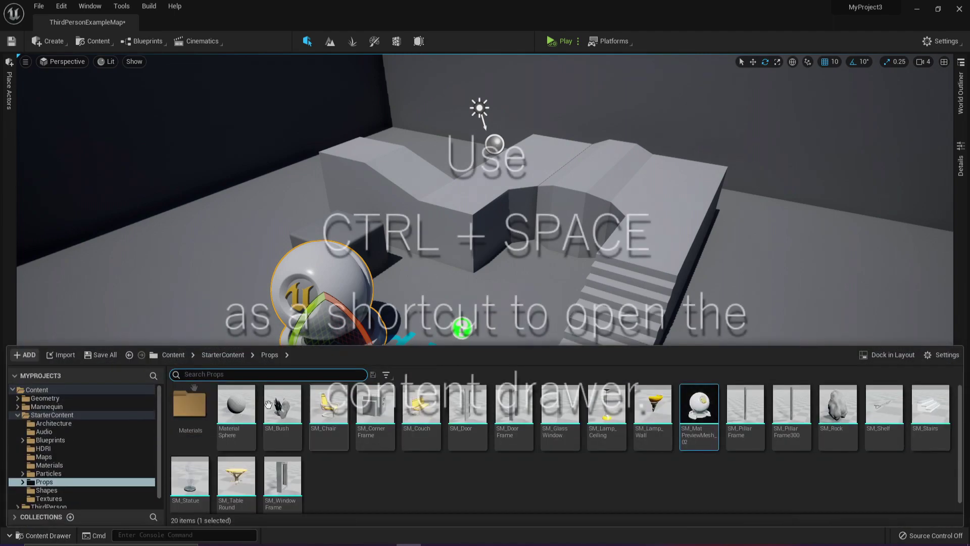
pyautogui.click(73, 390)
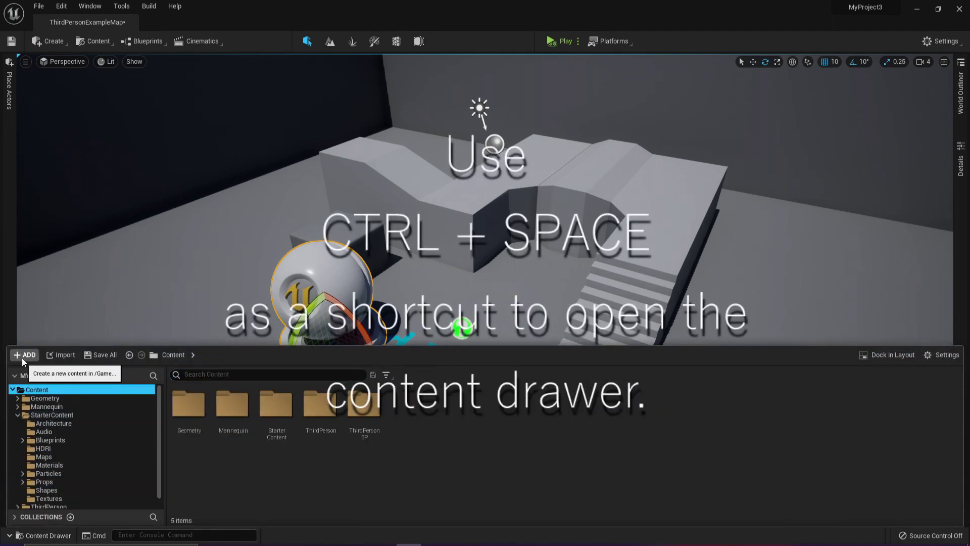
pyautogui.click(22, 356)
pyautogui.click(579, 429)
pyautogui.rightClick(578, 425)
pyautogui.click(494, 469)
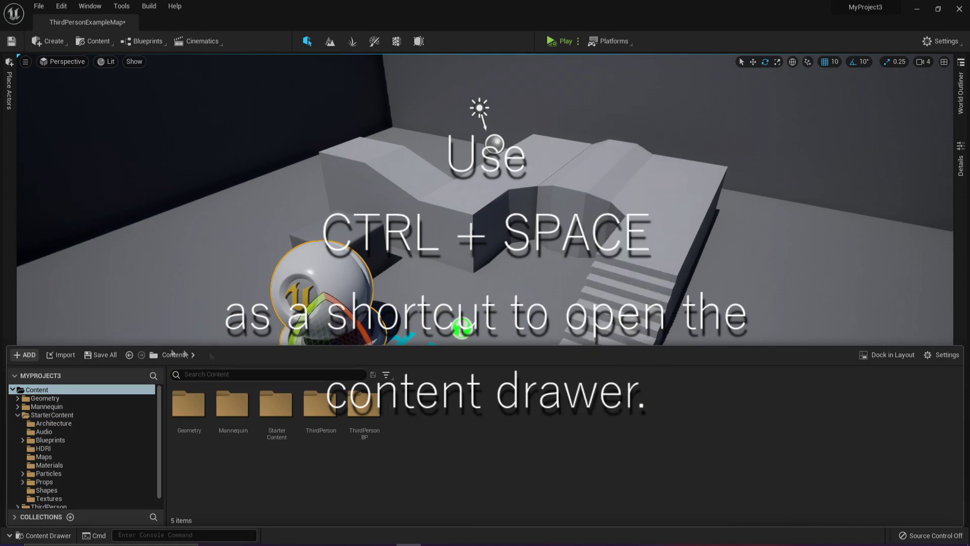
# Dock the Content Drawer in the layout, close the docked browser and bring the drawer back up
pyautogui.click(894, 355)
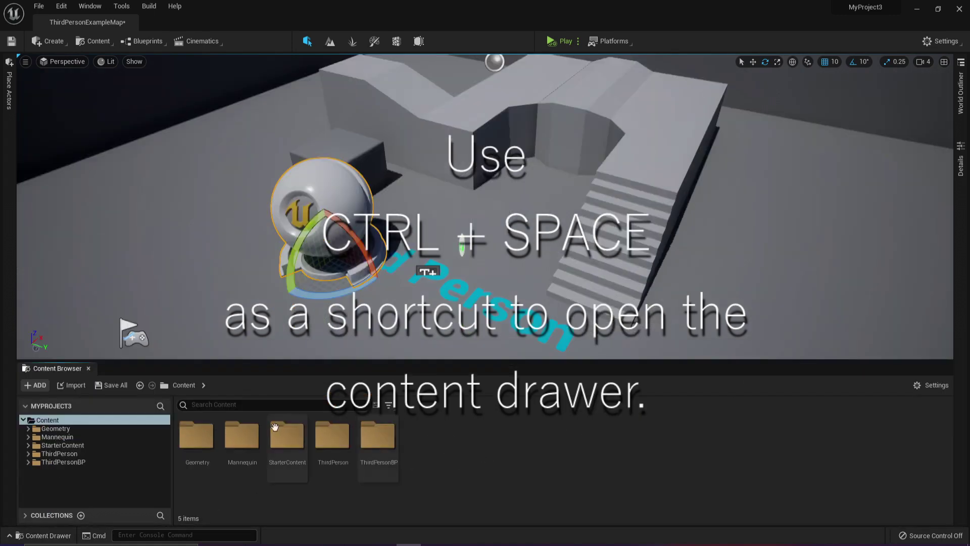
pyautogui.click(88, 369)
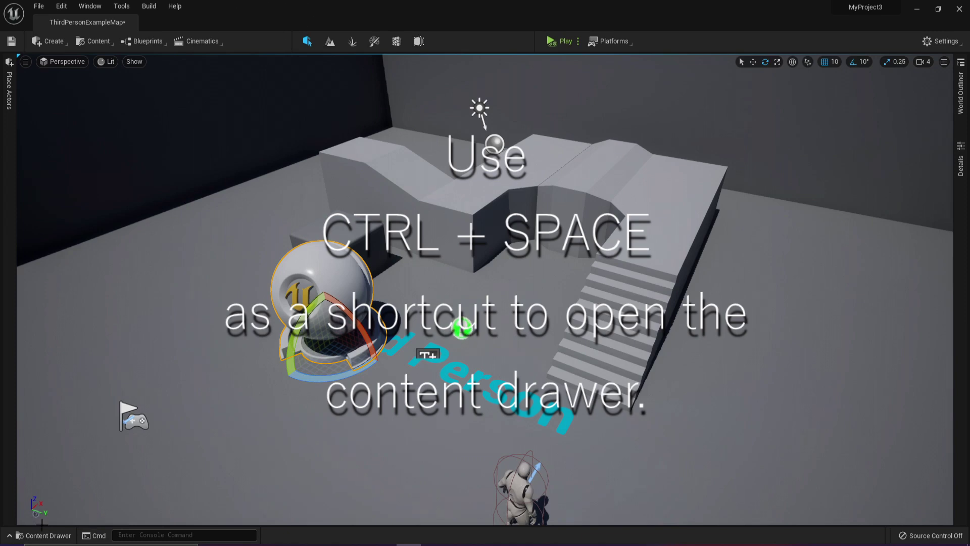
pyautogui.click(44, 536)
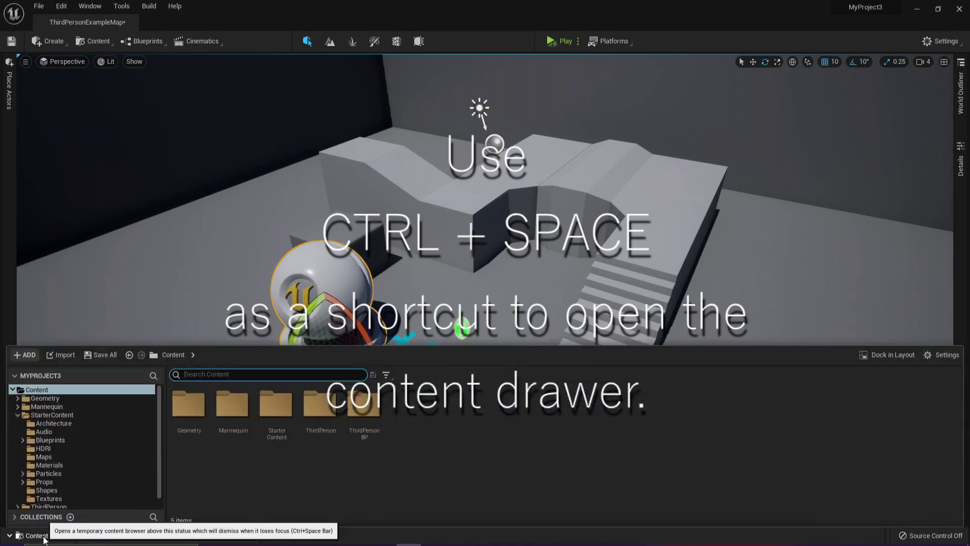
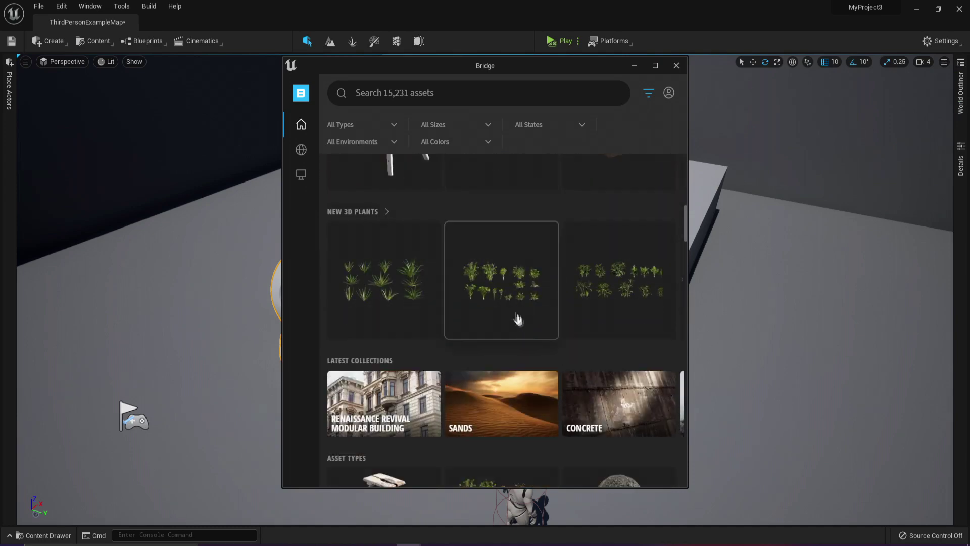
# Show the Aloe Vera plant's details in Bridge and set the asset quality to High Quality
pyautogui.click(415, 283)
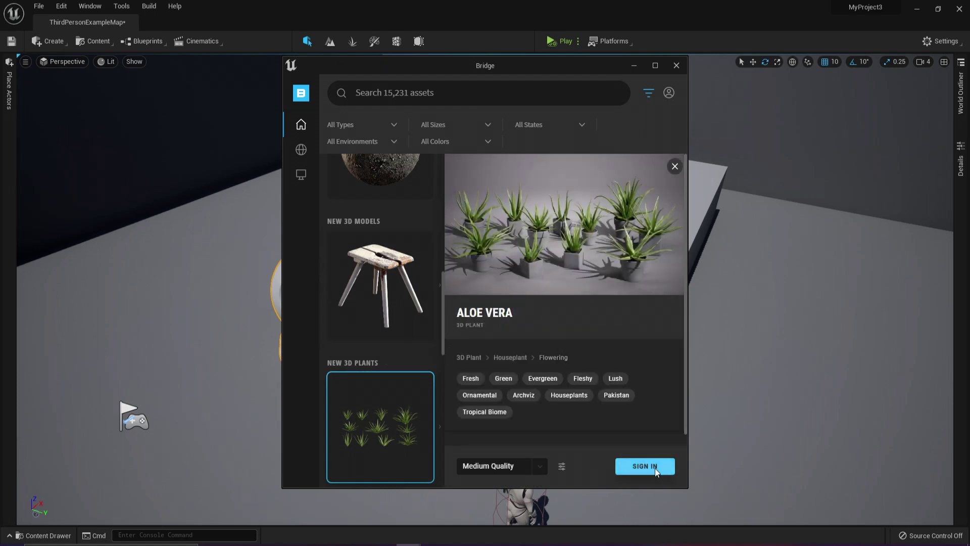
pyautogui.click(540, 467)
pyautogui.click(509, 433)
pyautogui.scroll(-1, 584, 378)
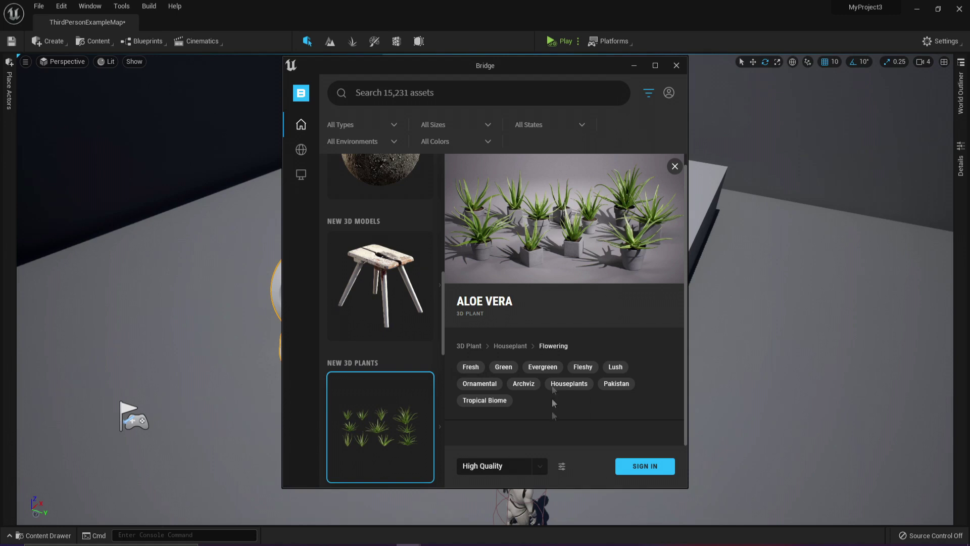
# Place the Painted Wooden Stool from Bridge on the level floor near the mannequin, moving the Bridge window aside
pyautogui.moveTo(396, 288)
pyautogui.mouseDown()
pyautogui.moveTo(654, 318)
pyautogui.moveTo(756, 317)
pyautogui.moveTo(770, 307)
pyautogui.moveTo(399, 262)
pyautogui.mouseUp()
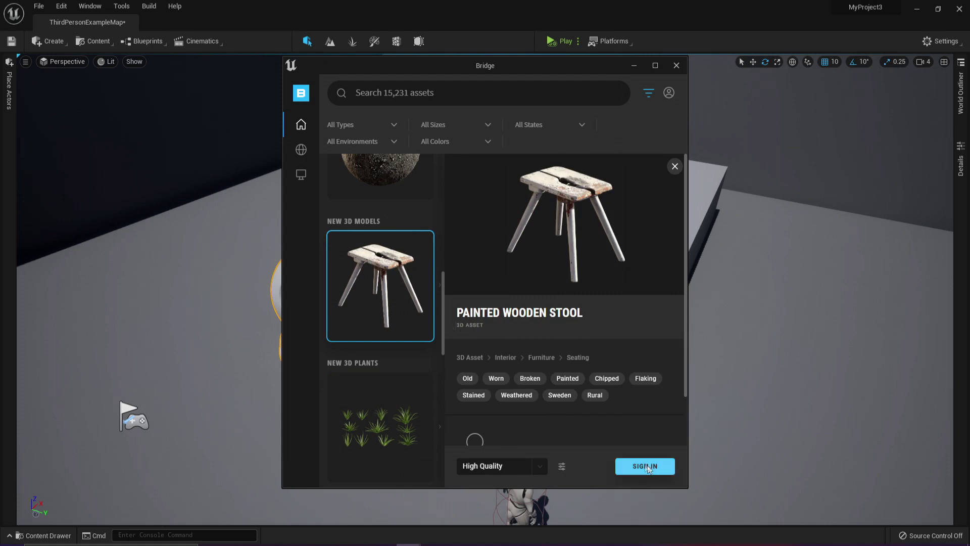
pyautogui.moveTo(369, 271); pyautogui.dragTo(786, 293)
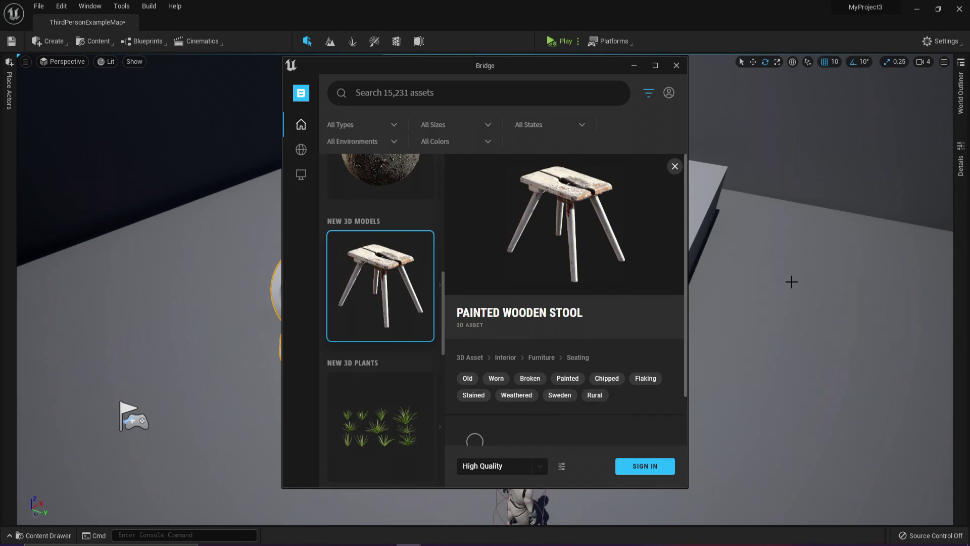
pyautogui.moveTo(534, 73); pyautogui.dragTo(265, 80)
pyautogui.moveTo(556, 303); pyautogui.dragTo(762, 304, button='right')
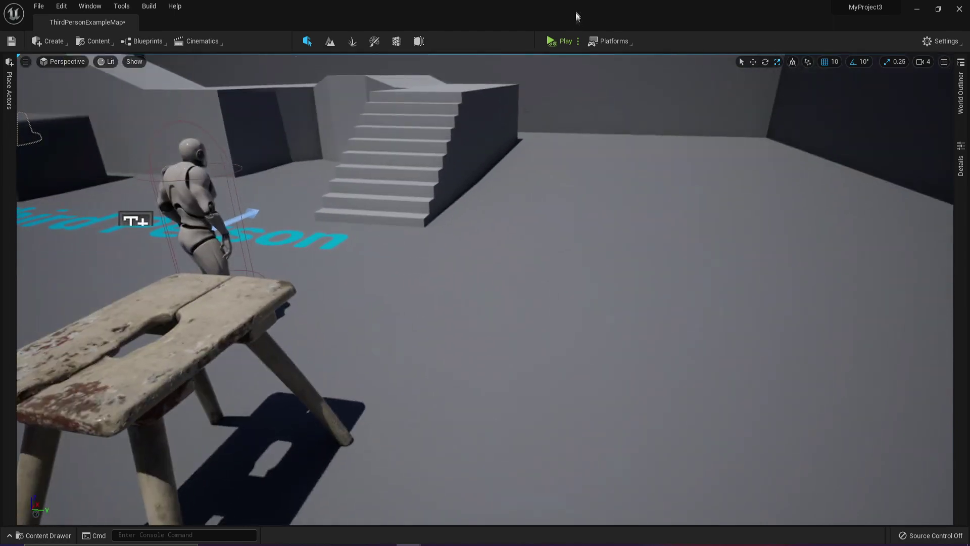
# Play-test the level with the stool in the viewport and in a separate preview window, ending each session
pyautogui.click(560, 41)
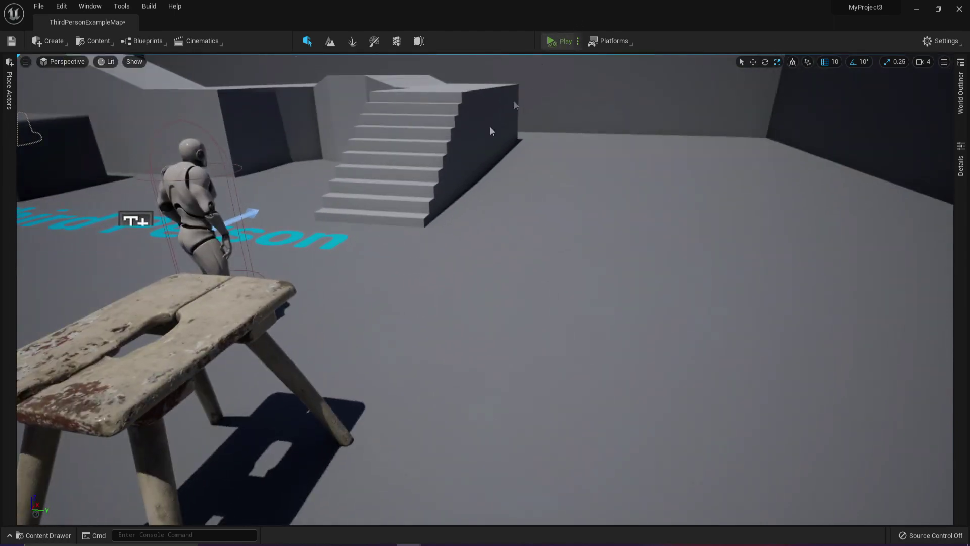
pyautogui.moveTo(485, 273); pyautogui.dragTo(610, 71, button='right')
pyautogui.click(562, 41)
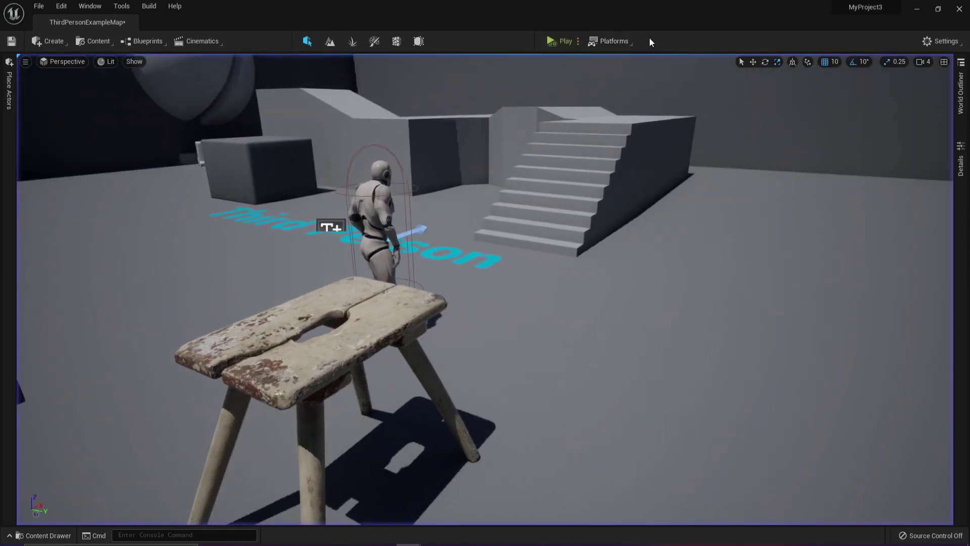
pyautogui.click(578, 41)
pyautogui.click(616, 94)
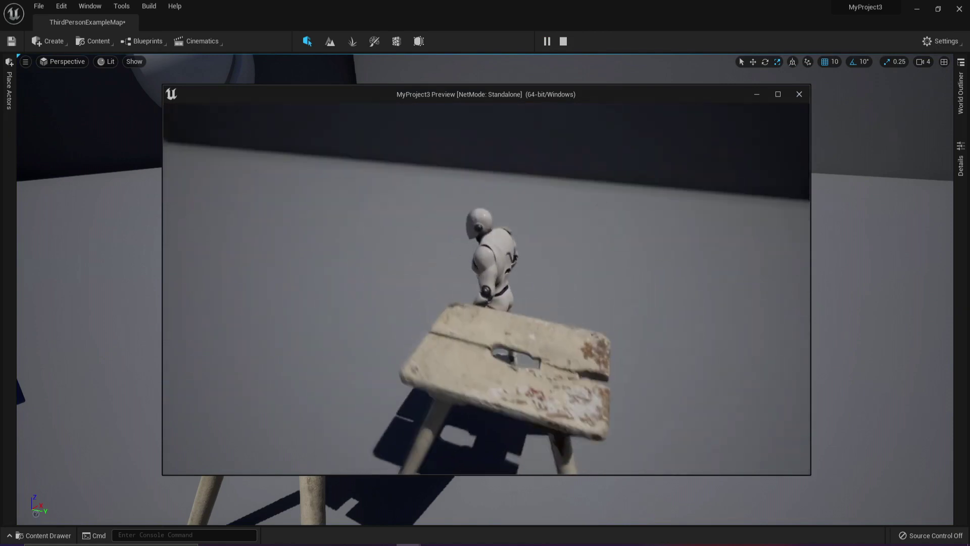
pyautogui.press('Escape')
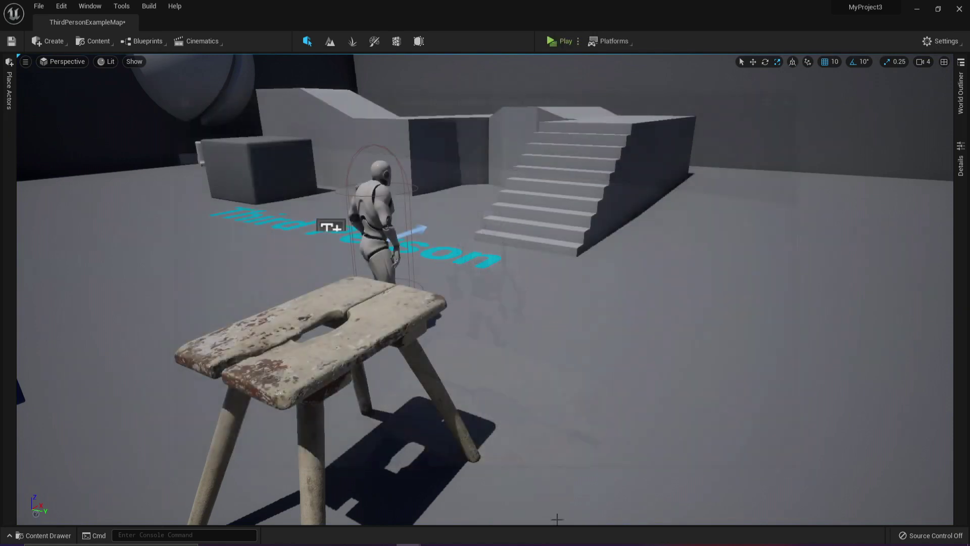
# Open the Megascans folder in the Content Drawer and close the Bridge window
pyautogui.click(46, 535)
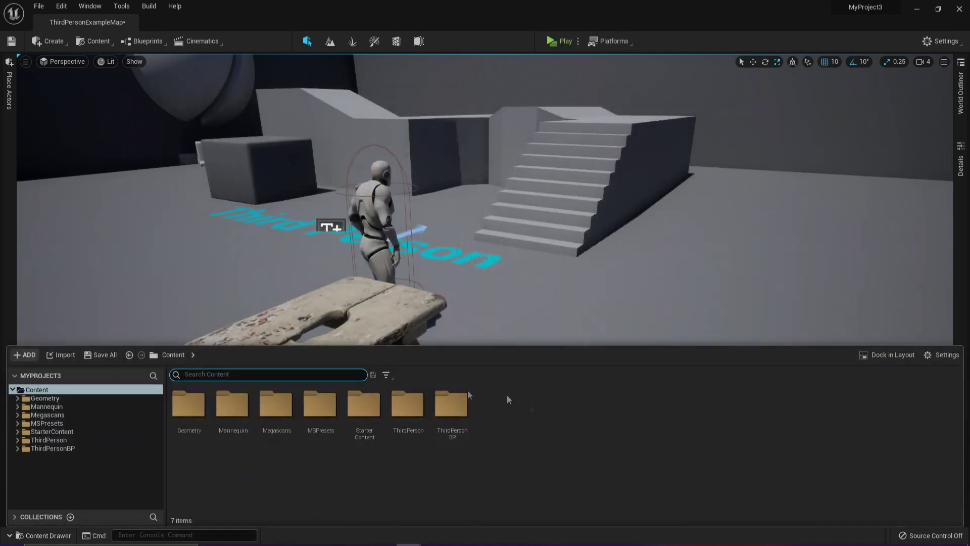
pyautogui.click(268, 399)
pyautogui.doubleClick(268, 400)
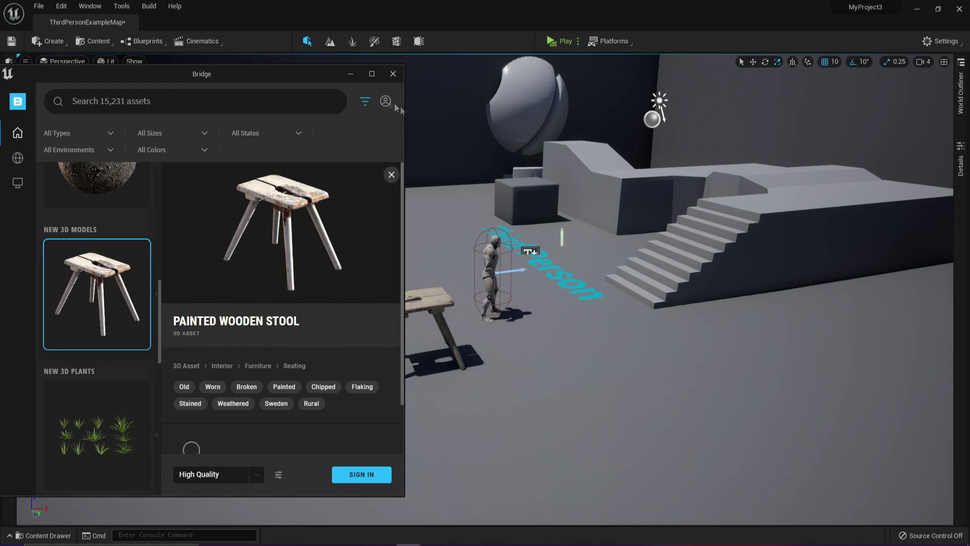
pyautogui.click(393, 74)
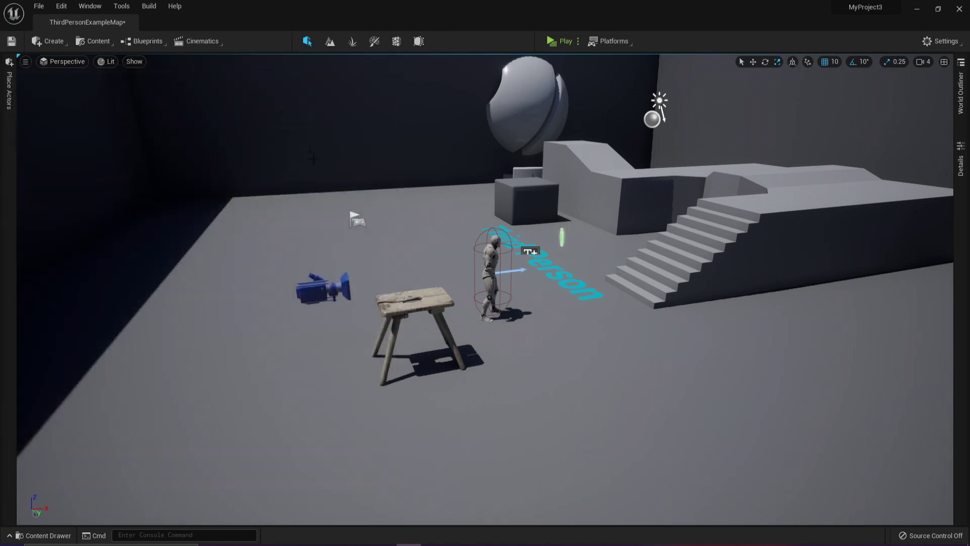
# Look through the categories of actors that can be created, including shapes and volumes, and show the Place Actors panel
pyautogui.click(53, 44)
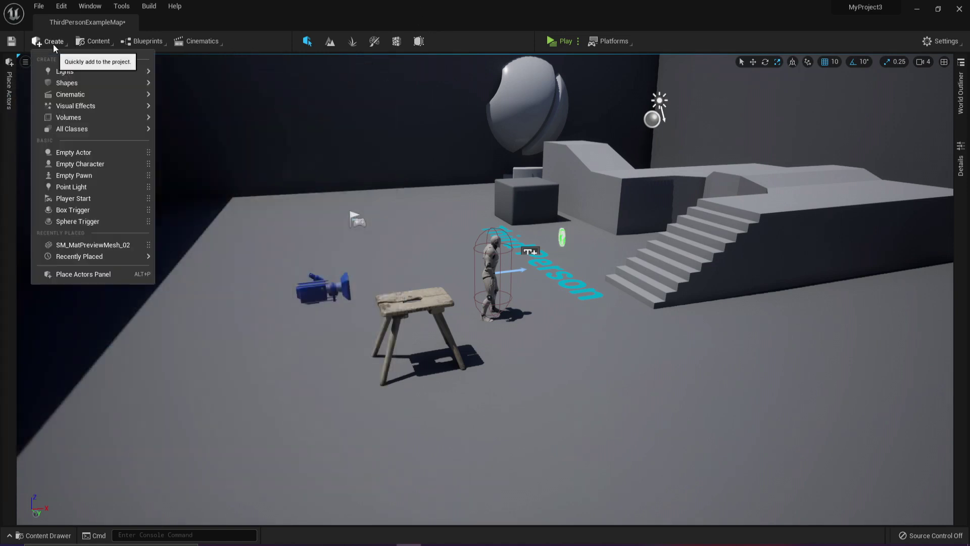
pyautogui.moveTo(74, 71)
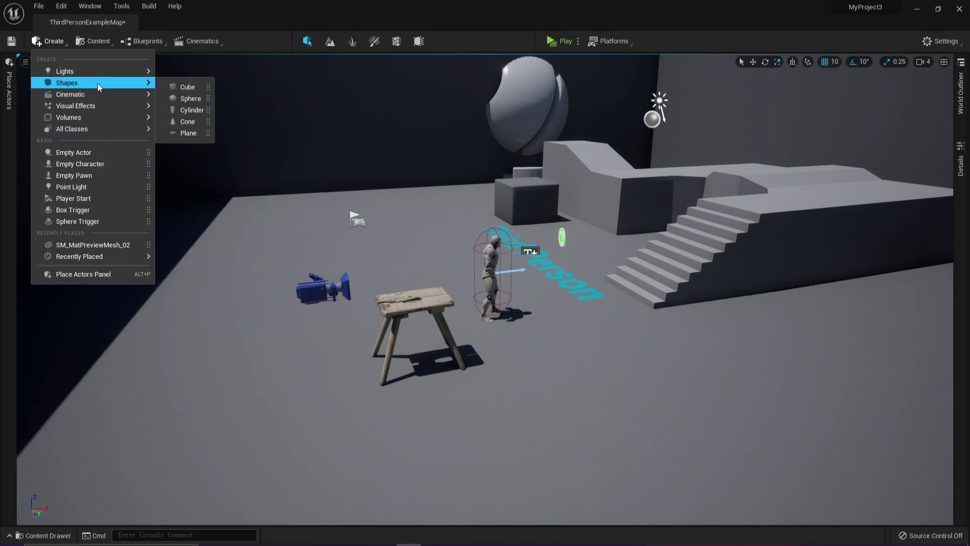
pyautogui.moveTo(104, 92)
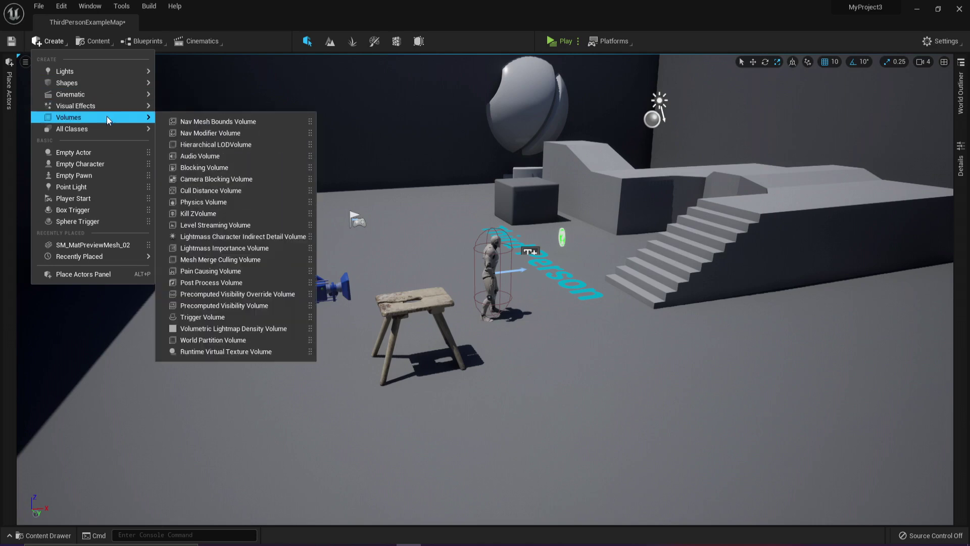
pyautogui.moveTo(107, 129)
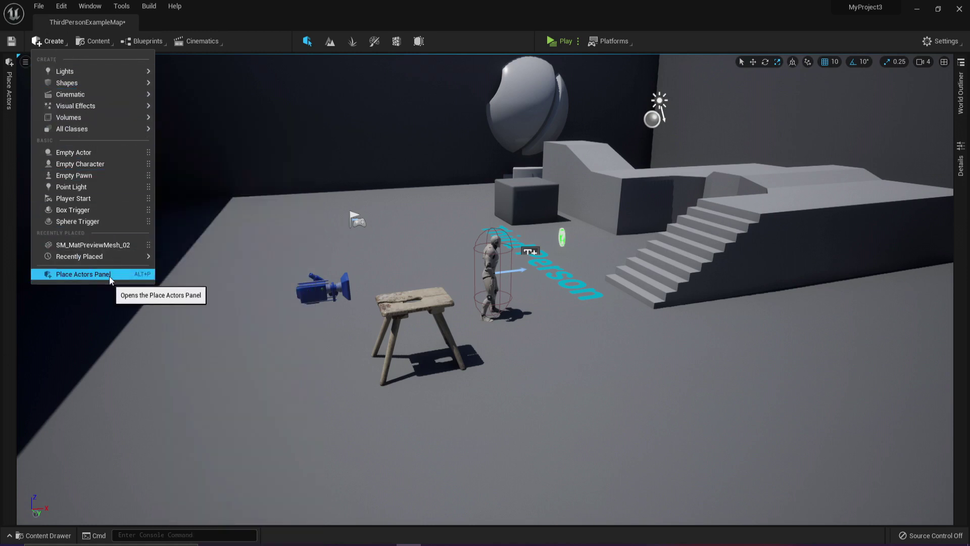
pyautogui.click(110, 276)
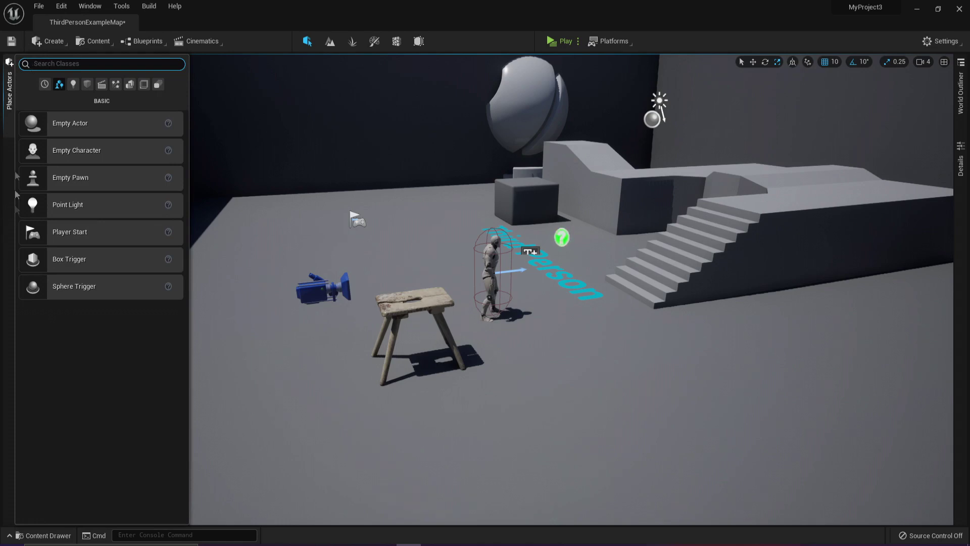
# Dock the Place Actors panel beside the viewport and return it to the sidebar
pyautogui.rightClick(10, 87)
pyautogui.click(36, 108)
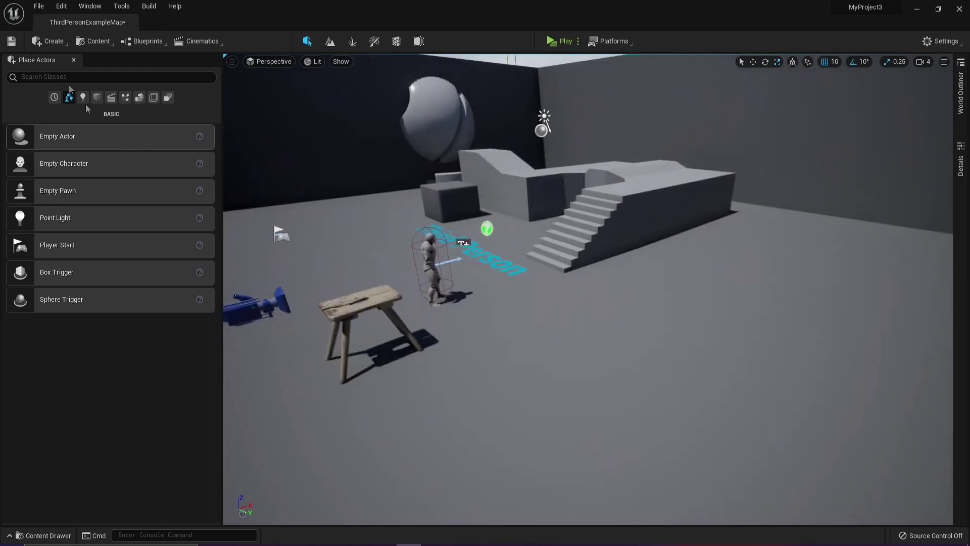
pyautogui.rightClick(25, 65)
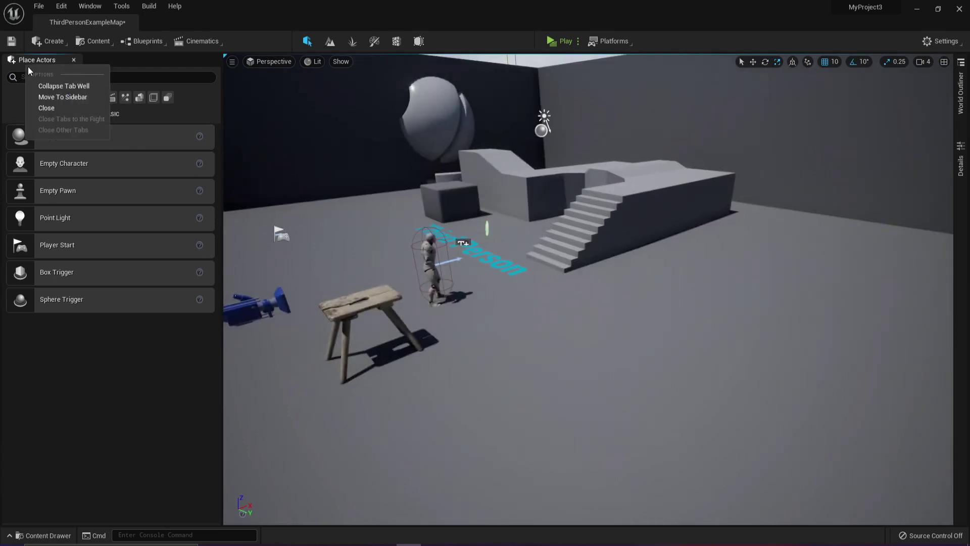
pyautogui.click(59, 99)
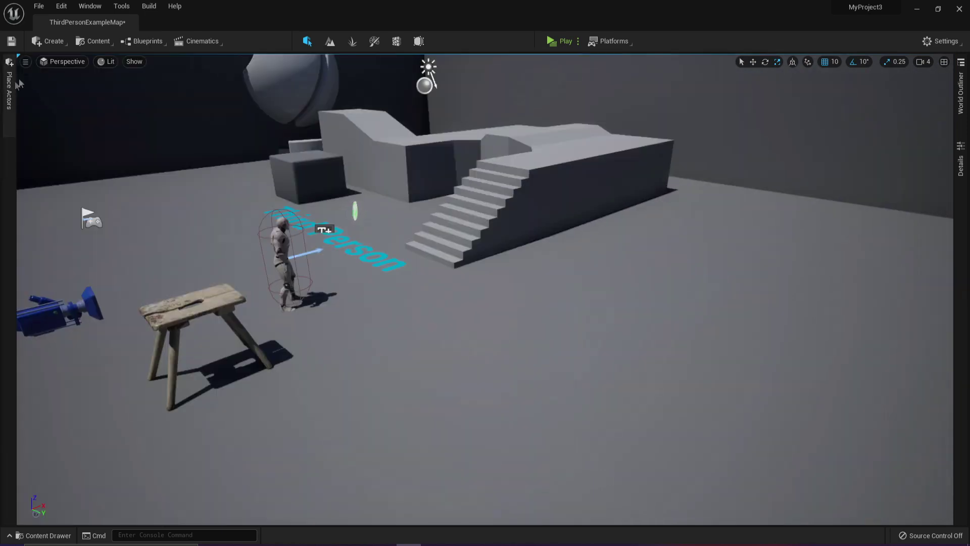
# Add a point light from the Place Actors panel at the mannequin's feet and raise it above its head
pyautogui.click(10, 96)
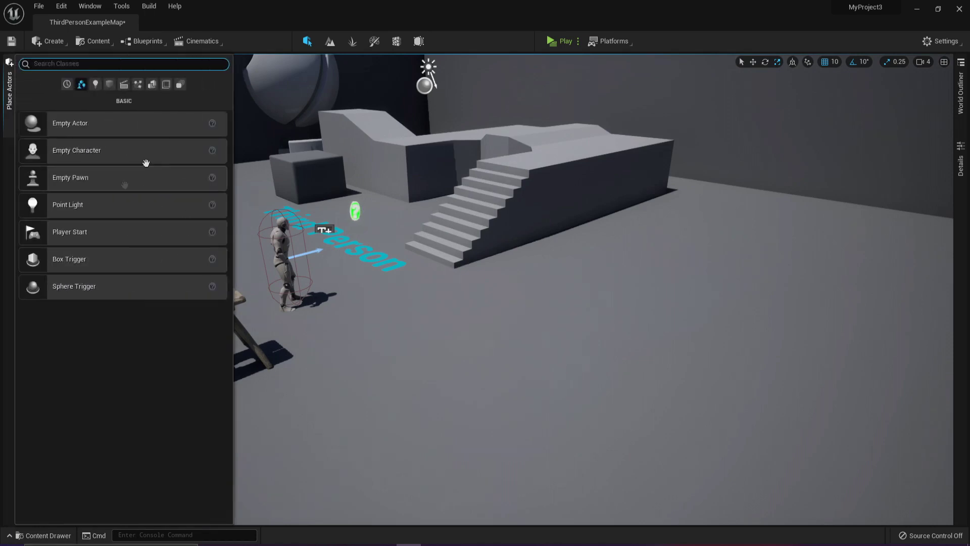
pyautogui.moveTo(67, 202); pyautogui.dragTo(281, 284)
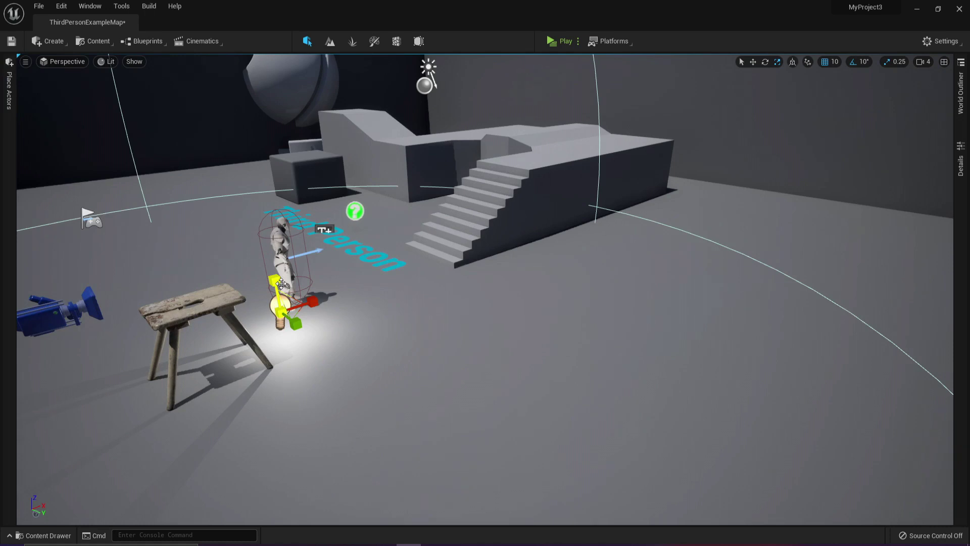
pyautogui.moveTo(281, 283); pyautogui.dragTo(252, 154)
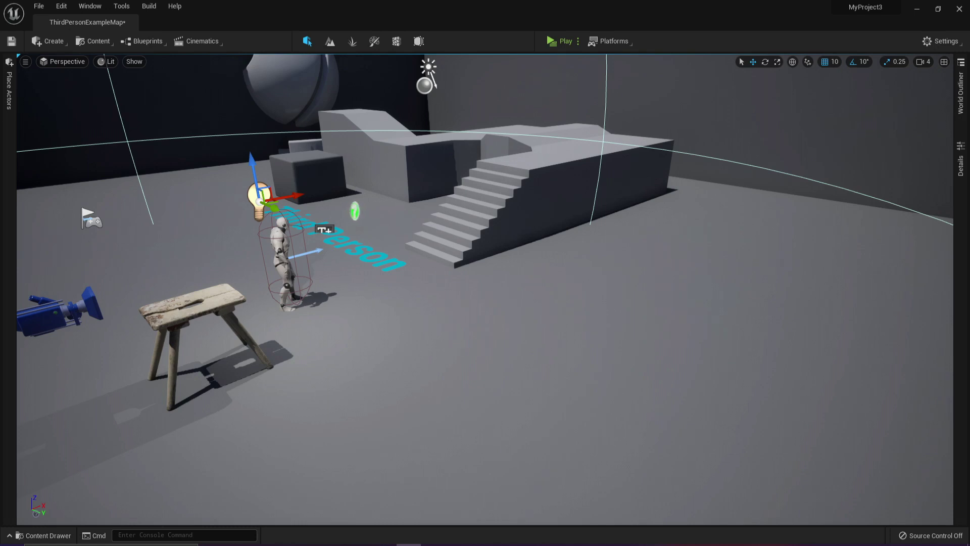
# Look through the Landscape, Foliage, Mesh Paint, Fracture and Brush Editing modes and return to Select mode
pyautogui.scroll(-2, 485, 288)
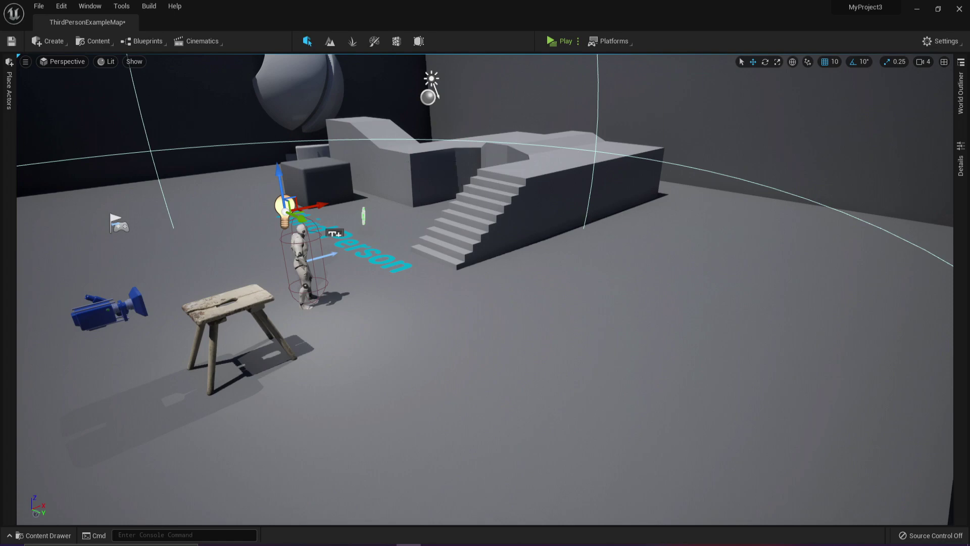
pyautogui.press('f')
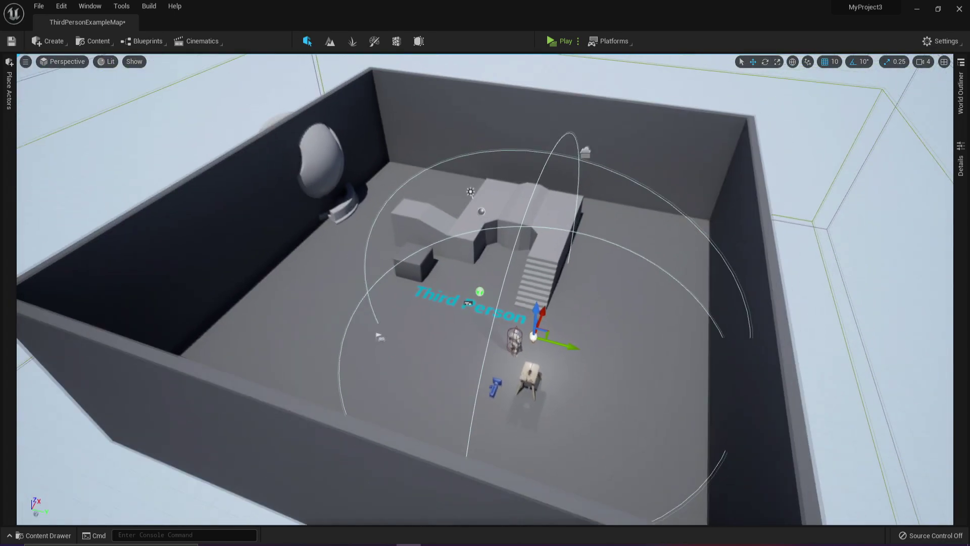
pyautogui.click(330, 41)
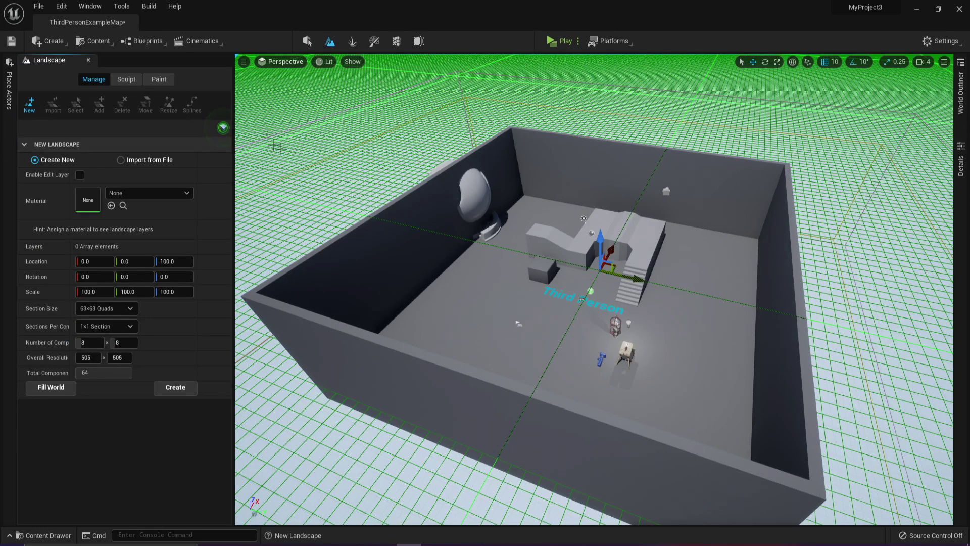
pyautogui.click(353, 42)
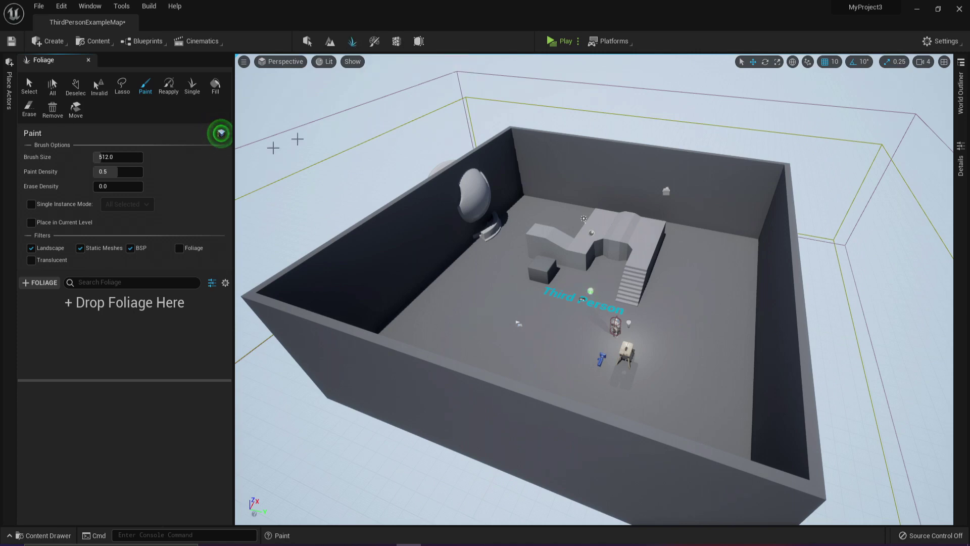
pyautogui.click(374, 42)
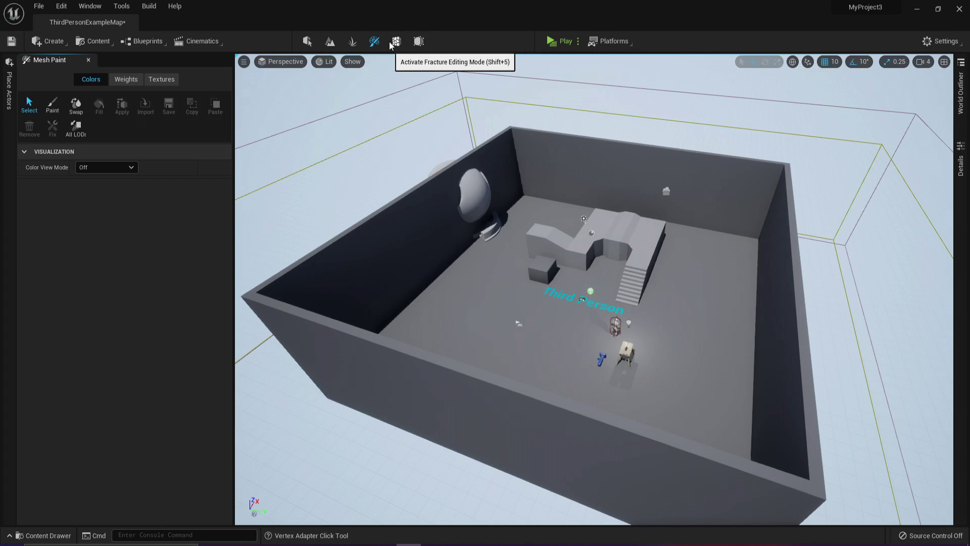
pyautogui.click(393, 44)
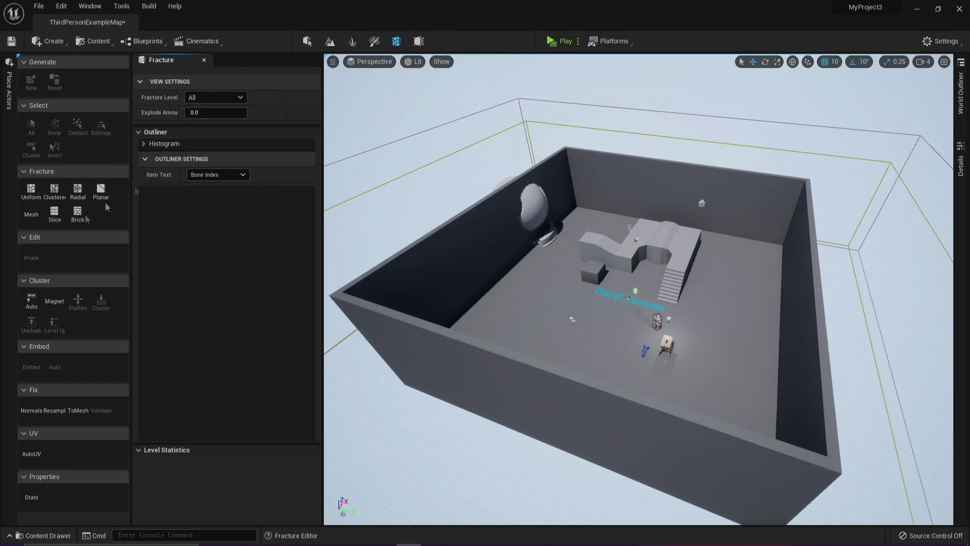
pyautogui.click(419, 41)
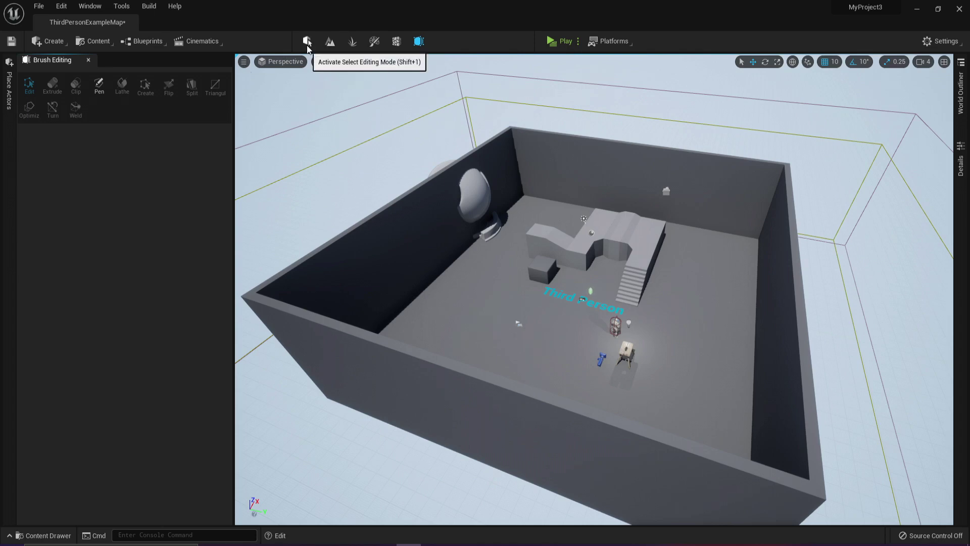
pyautogui.click(307, 42)
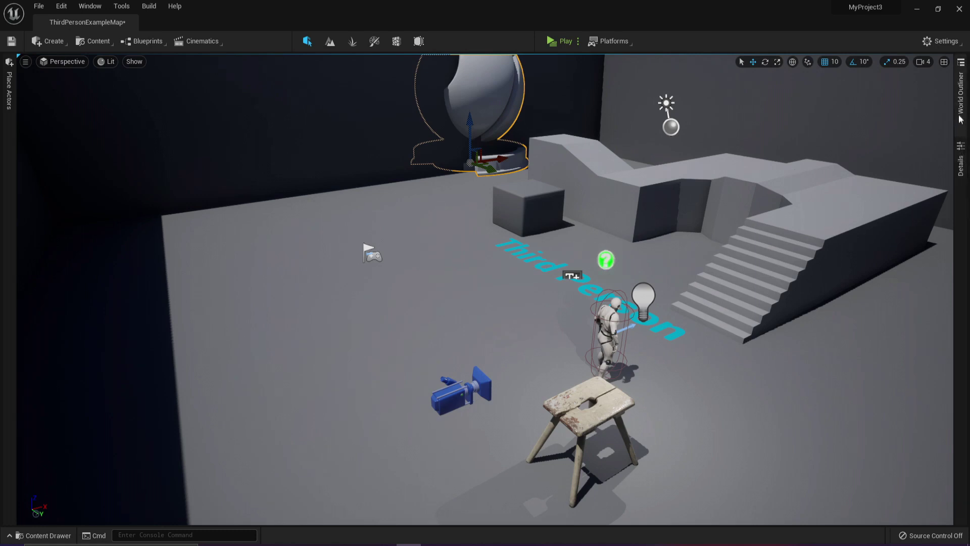
# Compare the World Outliner and the Details panel for the selected material preview mesh
pyautogui.click(961, 113)
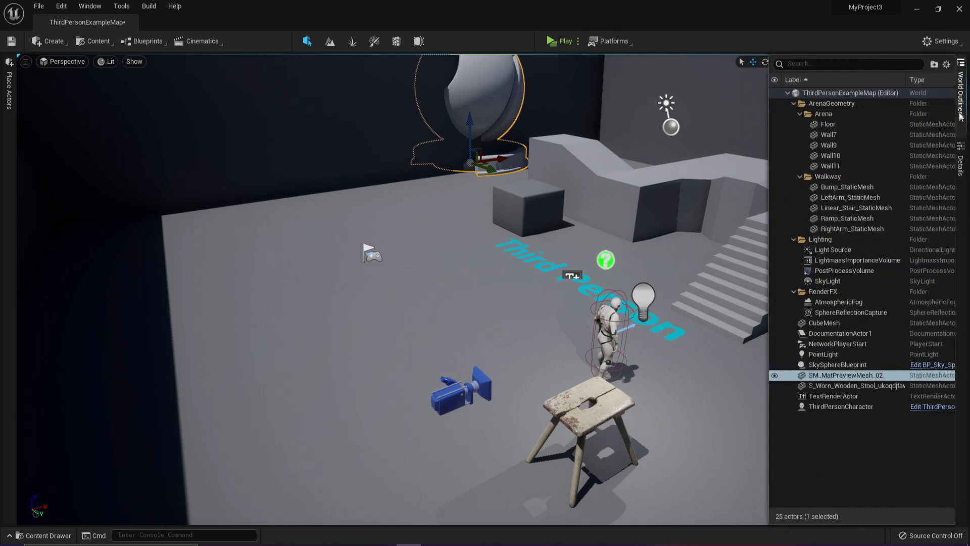
pyautogui.click(962, 167)
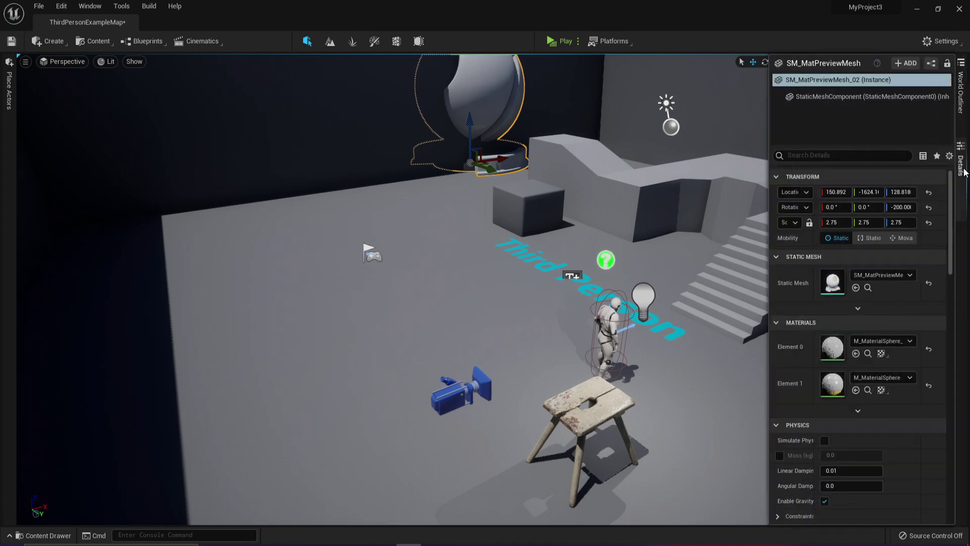
pyautogui.click(961, 113)
pyautogui.click(962, 167)
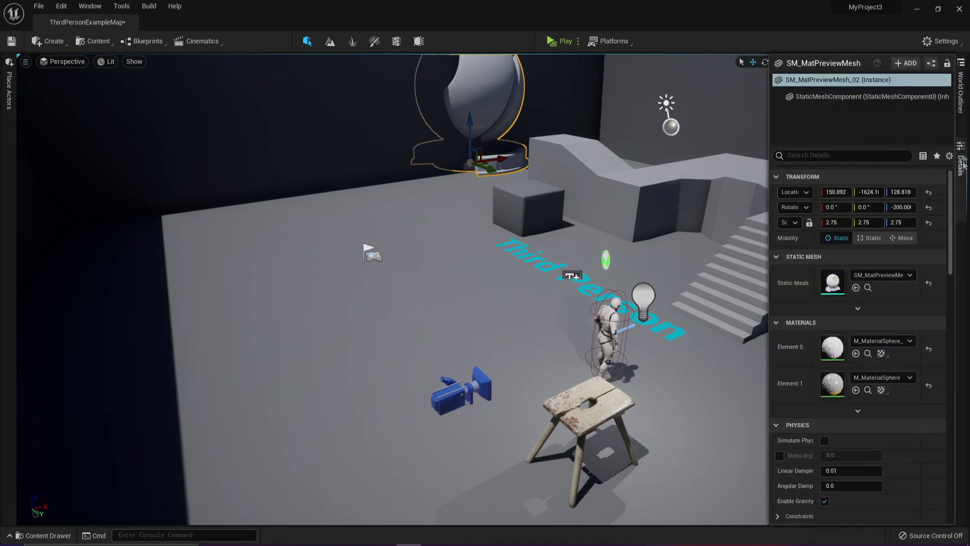
pyautogui.click(961, 108)
pyautogui.click(963, 169)
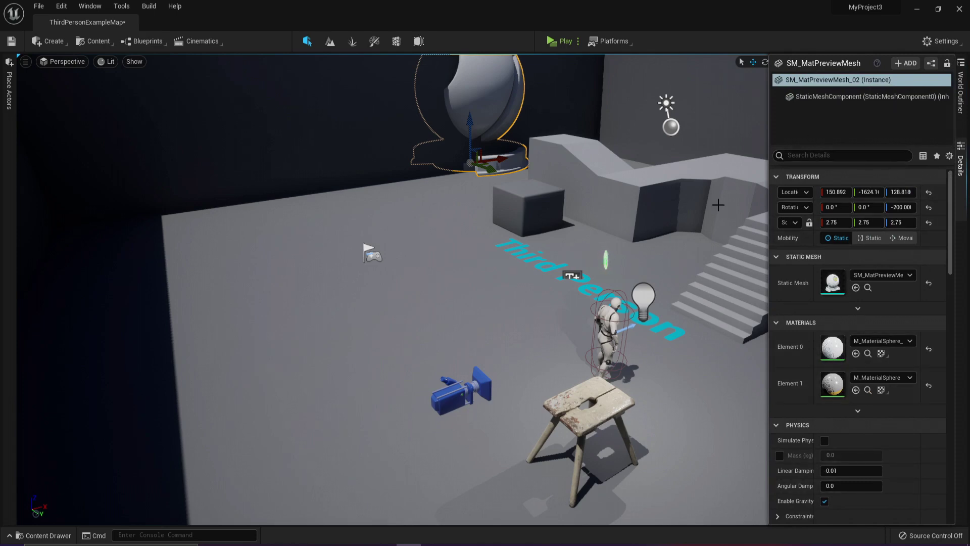
pyautogui.moveTo(544, 244); pyautogui.dragTo(544, 244, button='right')
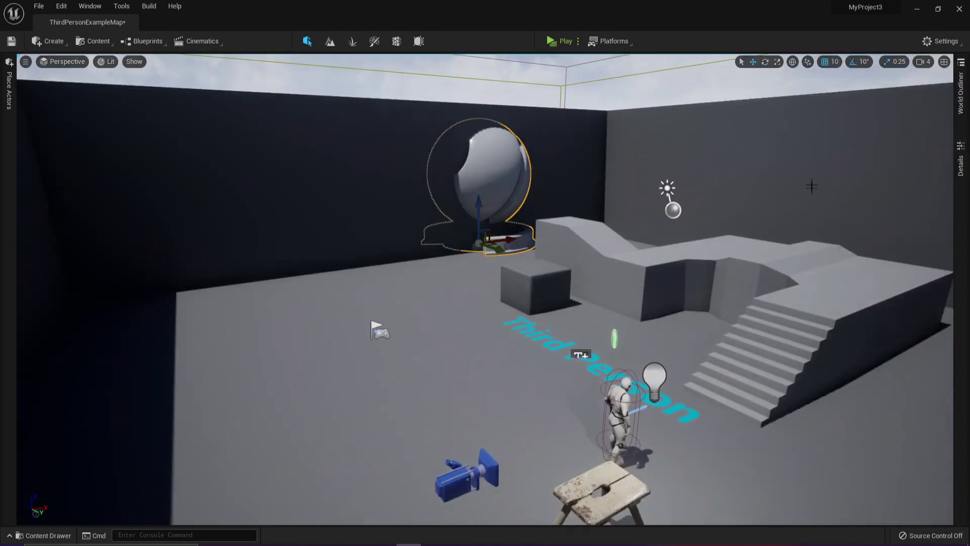
# Select several actors in the World Outliner, including Bump_StaticMesh, Ramp_StaticMesh, PostProcessVolume, CubeMesh and SkySphereBlueprint, to locate them in the level
pyautogui.click(960, 96)
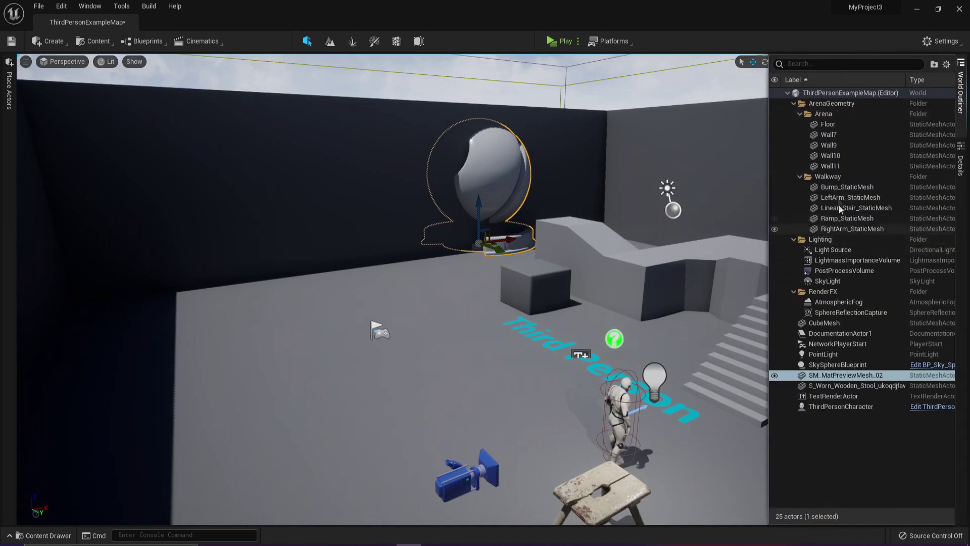
pyautogui.click(847, 187)
pyautogui.click(847, 219)
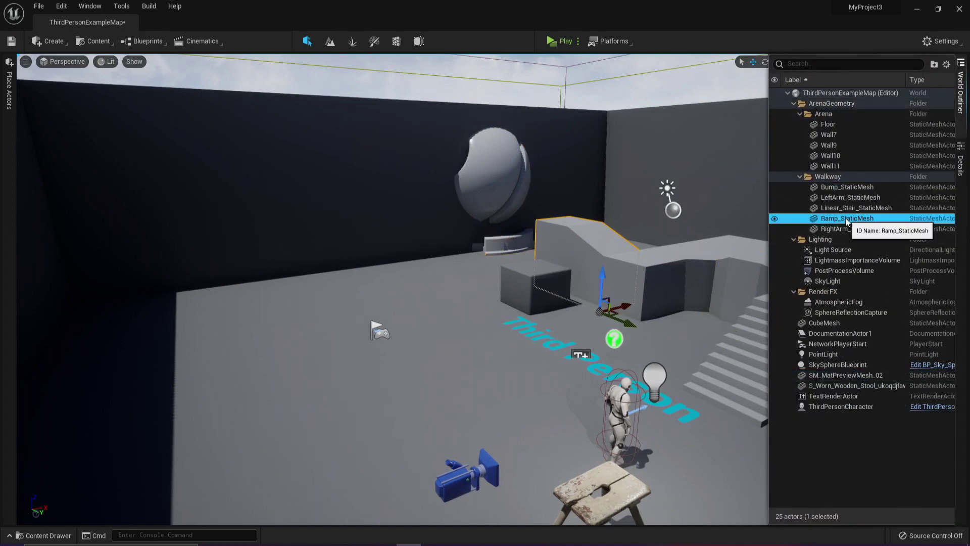
pyautogui.click(854, 270)
pyautogui.click(848, 323)
pyautogui.click(853, 364)
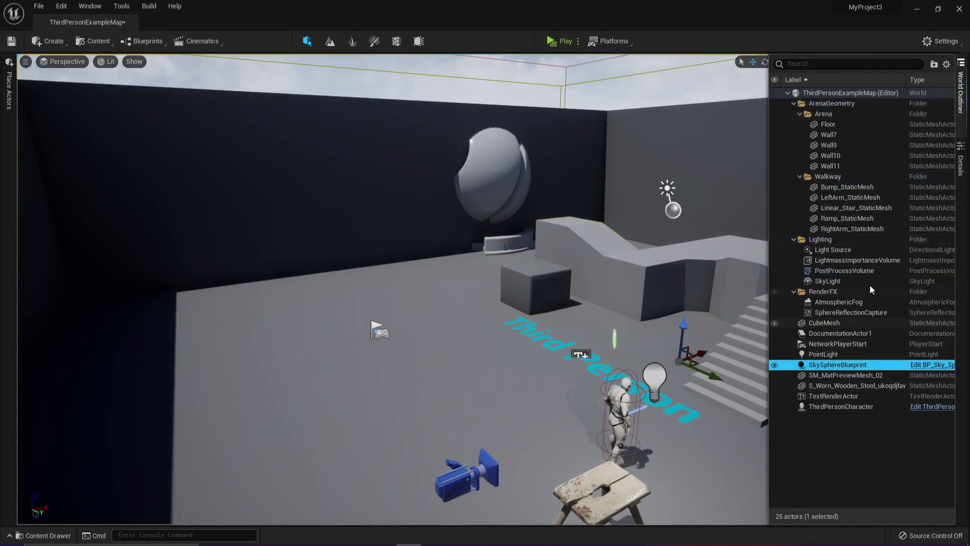
# Select the SkyLight in the World Outliner and move it along the Y axis to about -462
pyautogui.click(828, 281)
pyautogui.moveTo(657, 303); pyautogui.dragTo(632, 303, button='right')
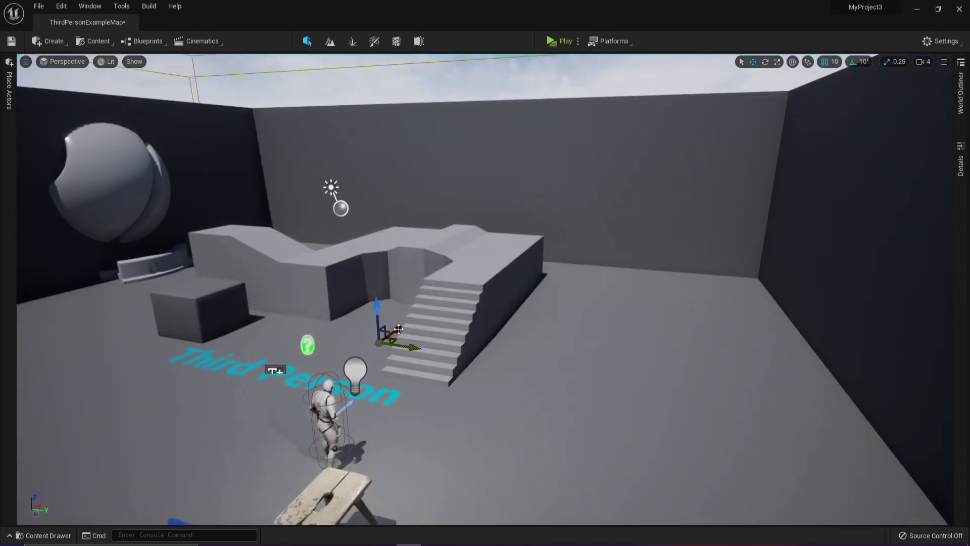
pyautogui.moveTo(412, 349); pyautogui.dragTo(308, 344)
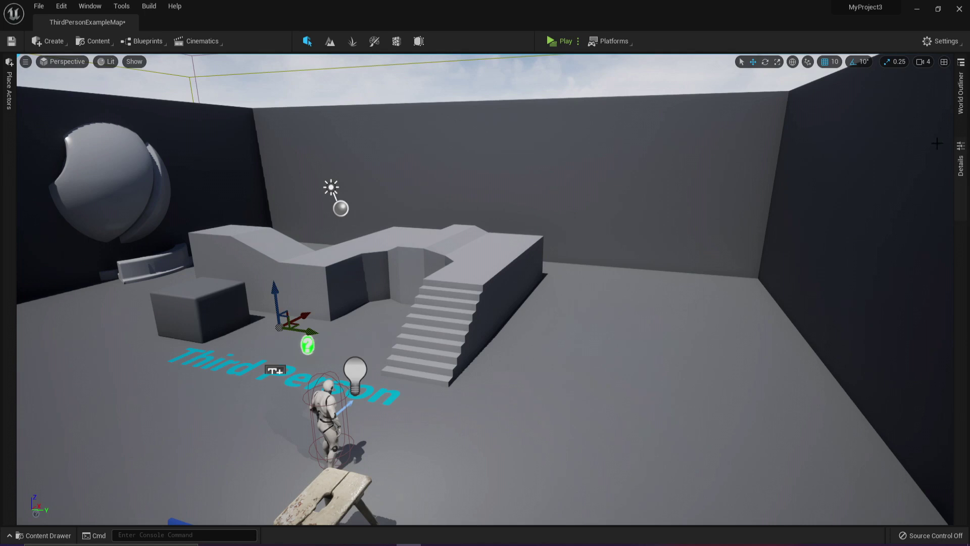
# Dock the World Outliner and Details panels beside the viewport
pyautogui.rightClick(958, 113)
pyautogui.click(959, 130)
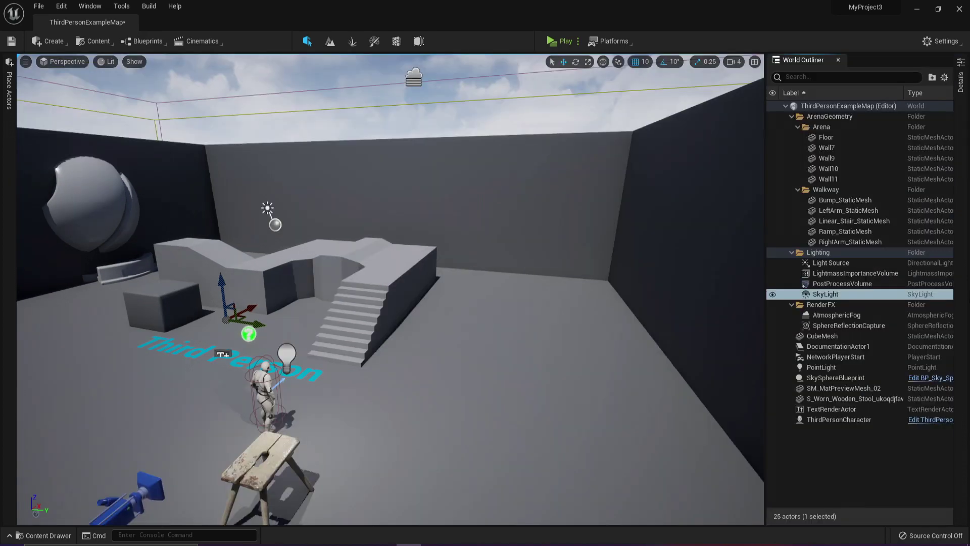
pyautogui.rightClick(960, 83)
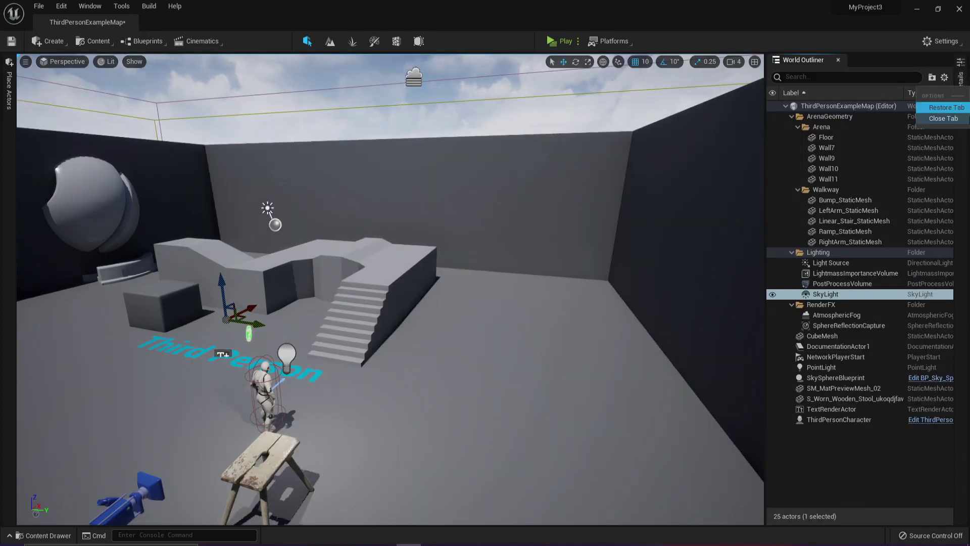
pyautogui.click(944, 108)
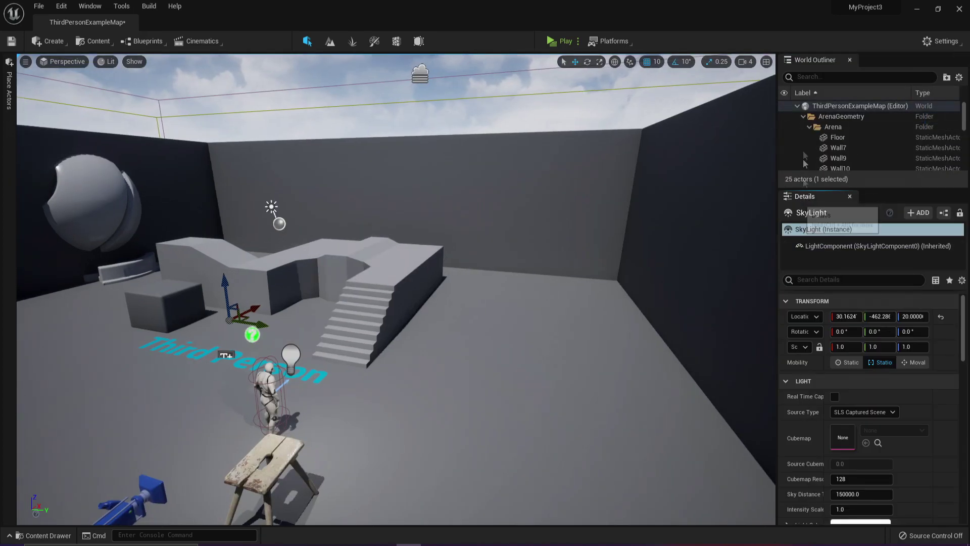
# Collapse the docked World Outliner and Details panels back into the sidebar
pyautogui.rightClick(808, 60)
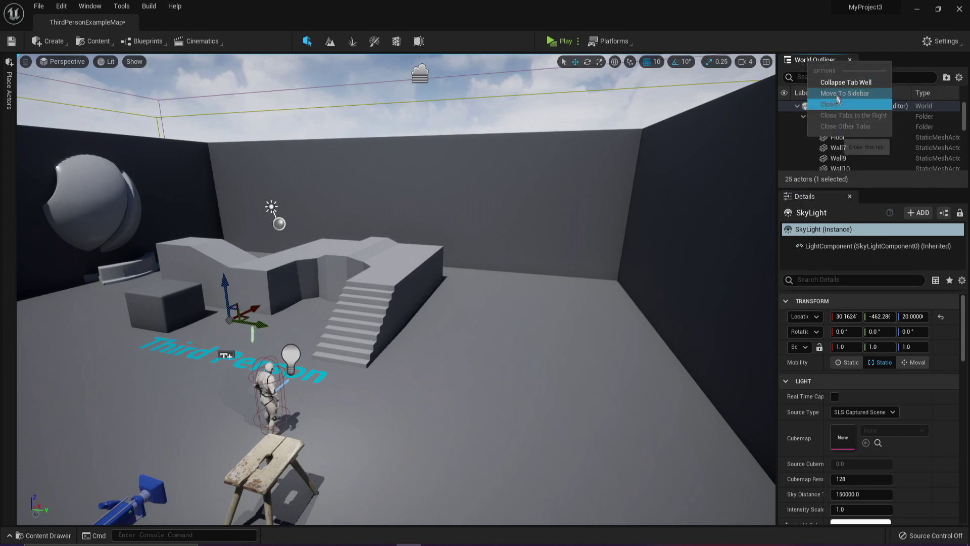
pyautogui.click(835, 94)
pyautogui.rightClick(796, 61)
pyautogui.click(823, 95)
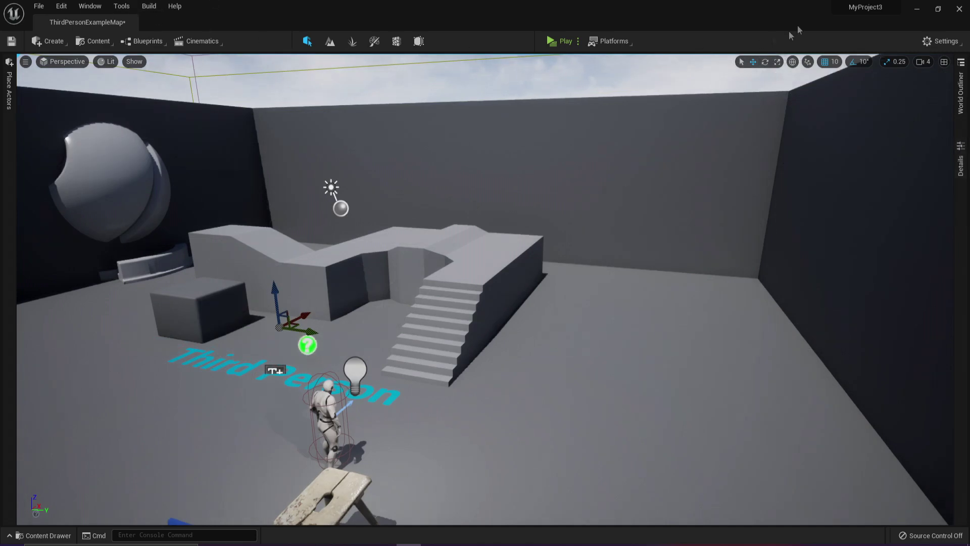
# Open the World Settings panel and move it to the sidebar
pyautogui.click(949, 46)
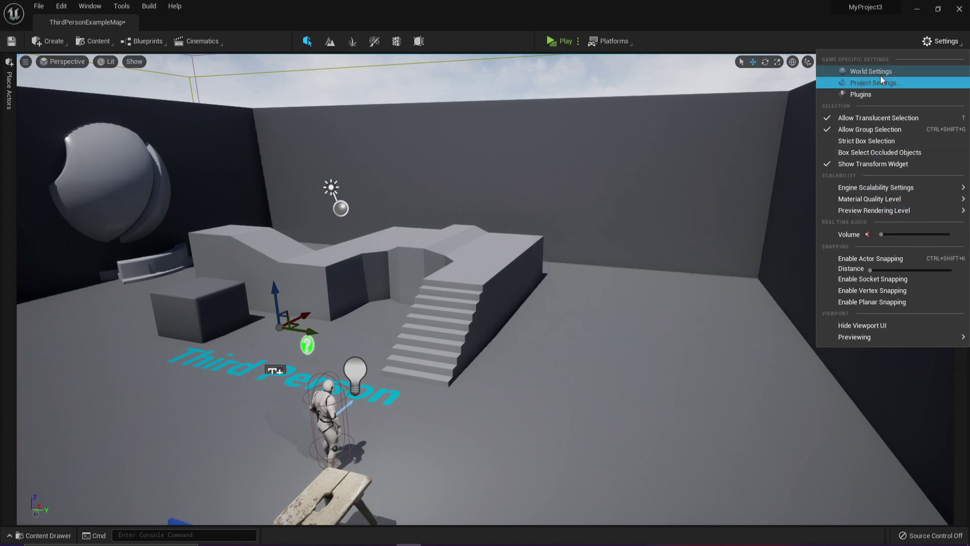
pyautogui.click(940, 41)
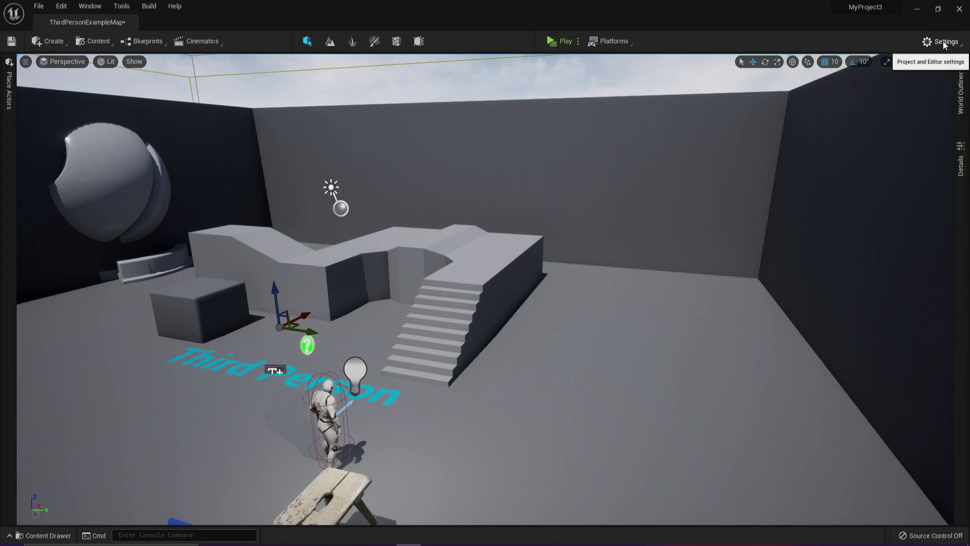
pyautogui.click(935, 42)
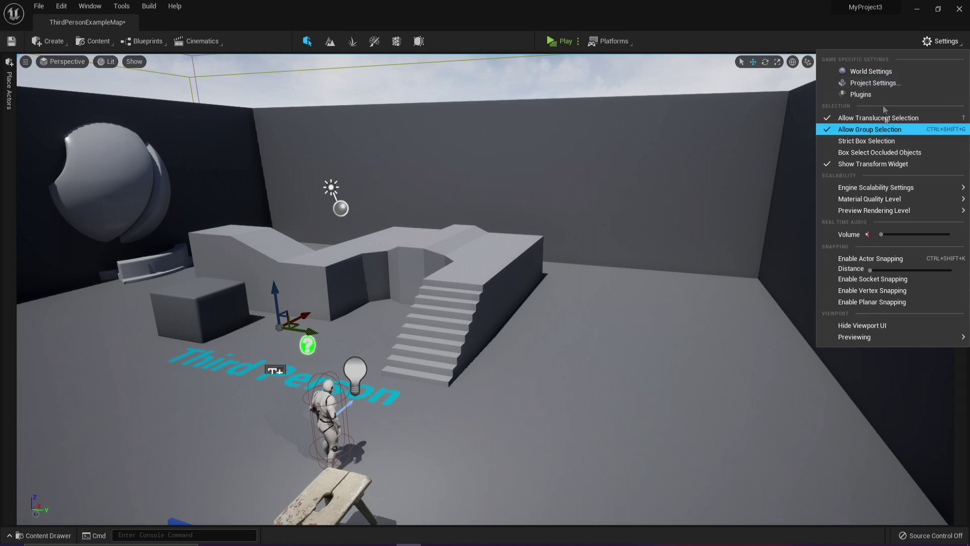
pyautogui.click(856, 71)
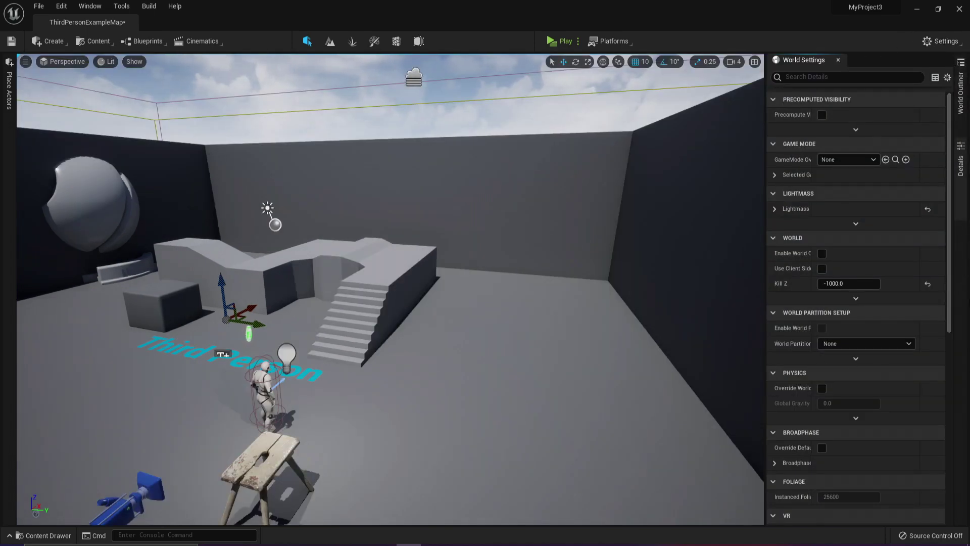
pyautogui.rightClick(798, 60)
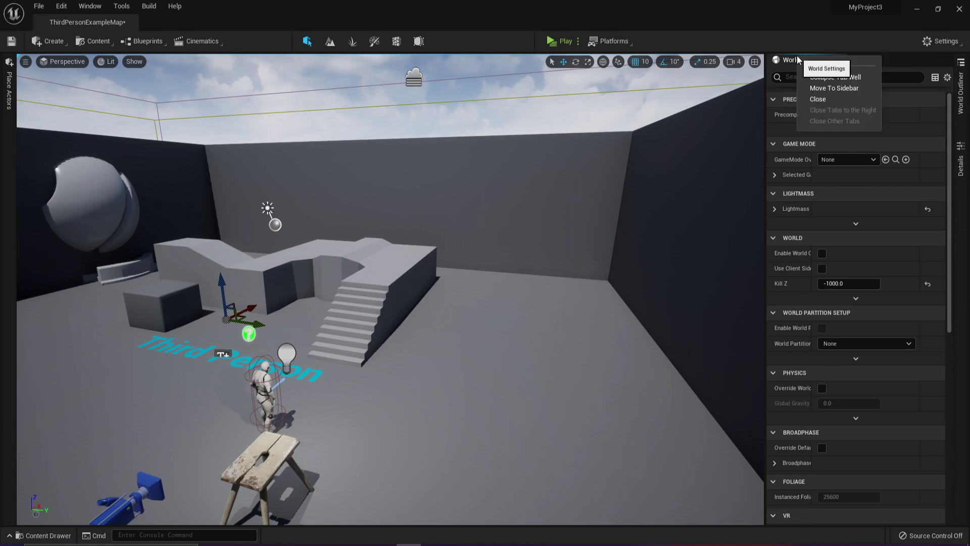
pyautogui.click(829, 89)
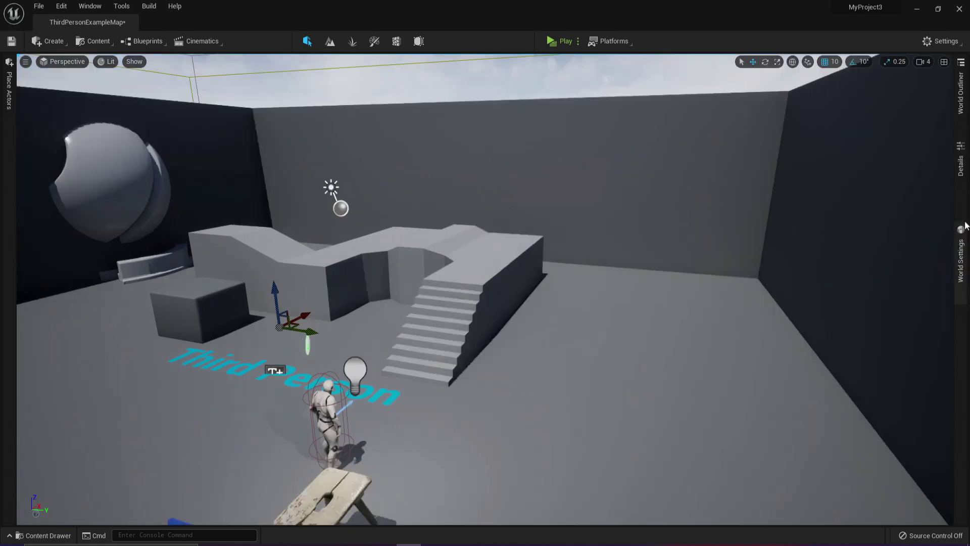
# View the World Settings and World Outliner from the sidebar, along with the SkyLight's details
pyautogui.click(961, 239)
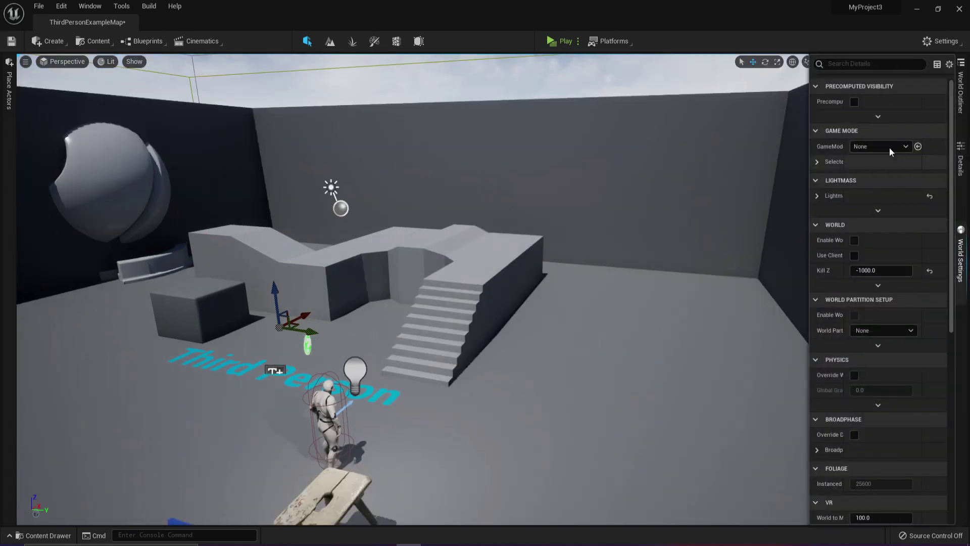
pyautogui.click(961, 94)
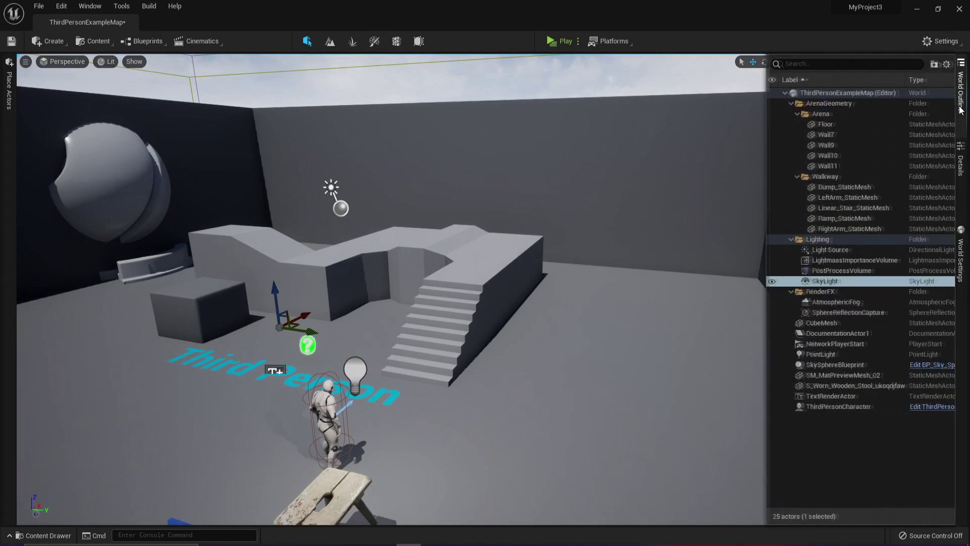
pyautogui.click(961, 257)
pyautogui.moveTo(452, 313); pyautogui.dragTo(427, 361)
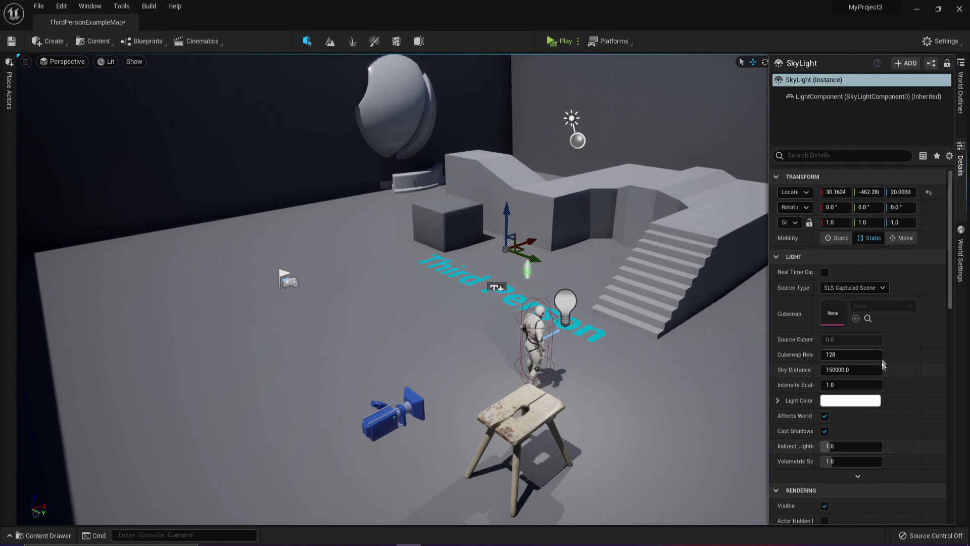
# Select the wooden stool and examine its transform, static mesh, material and physics properties in the Details panel
pyautogui.click(522, 422)
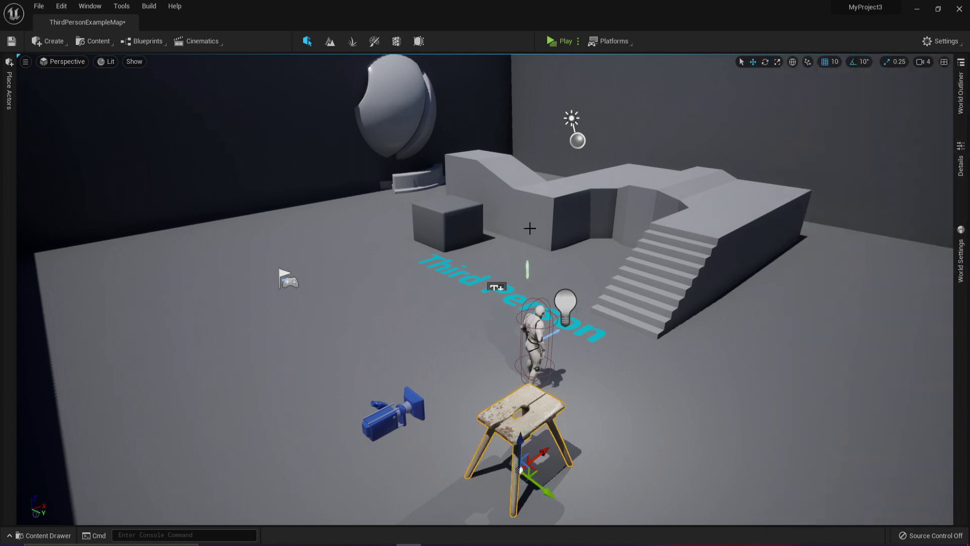
pyautogui.click(963, 252)
pyautogui.click(961, 161)
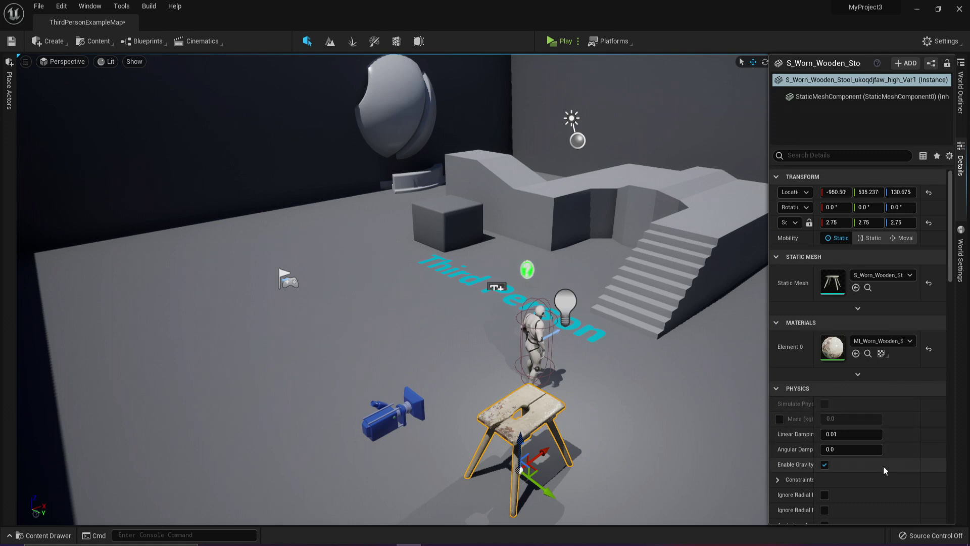
pyautogui.scroll(-1, 883, 465)
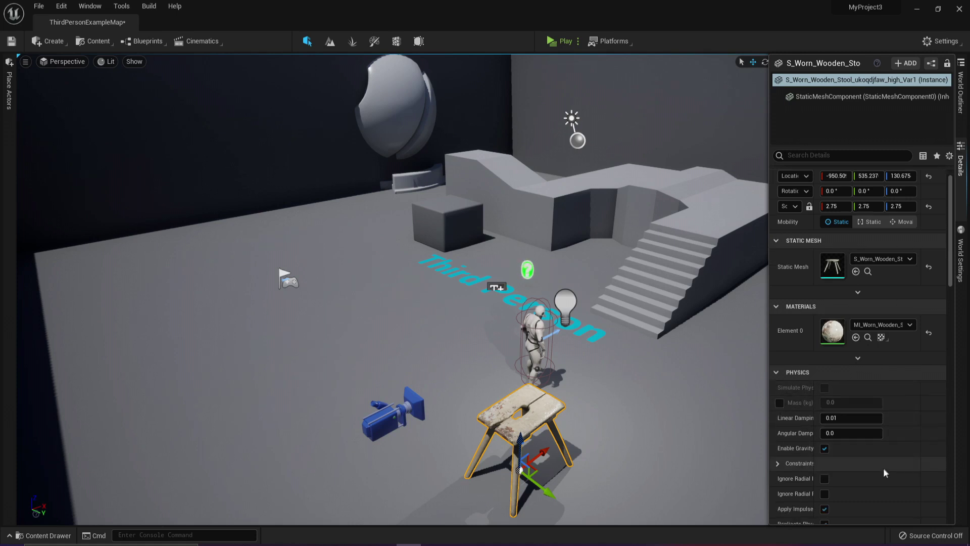
# Add the stool's Enable Gravity property to favorites and show the Favorites category in its details
pyautogui.rightClick(850, 450)
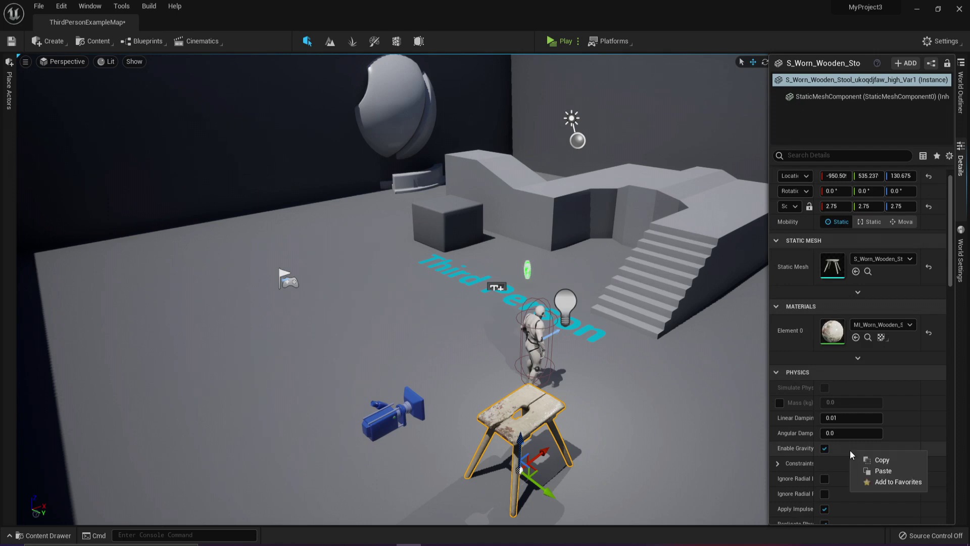
pyautogui.click(880, 482)
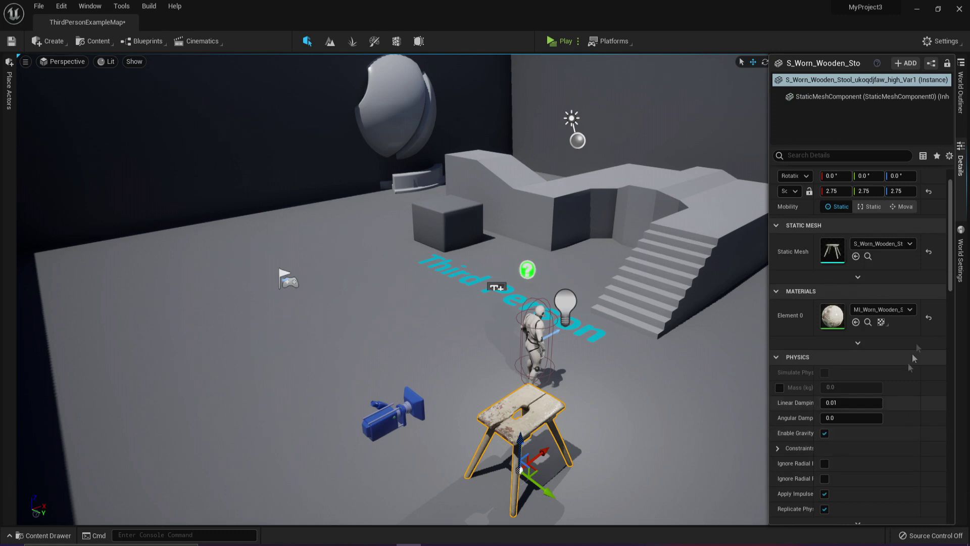
pyautogui.scroll(2, 935, 175)
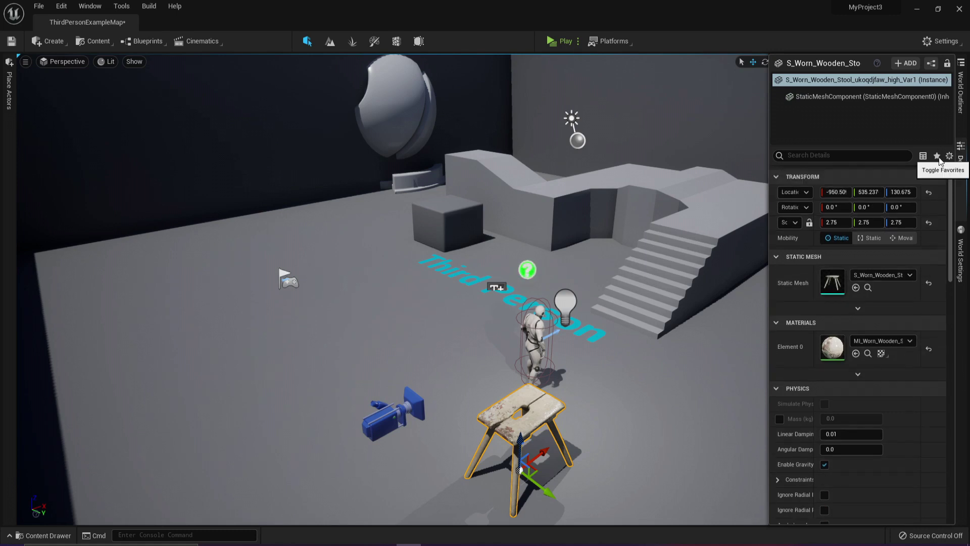
pyautogui.click(937, 156)
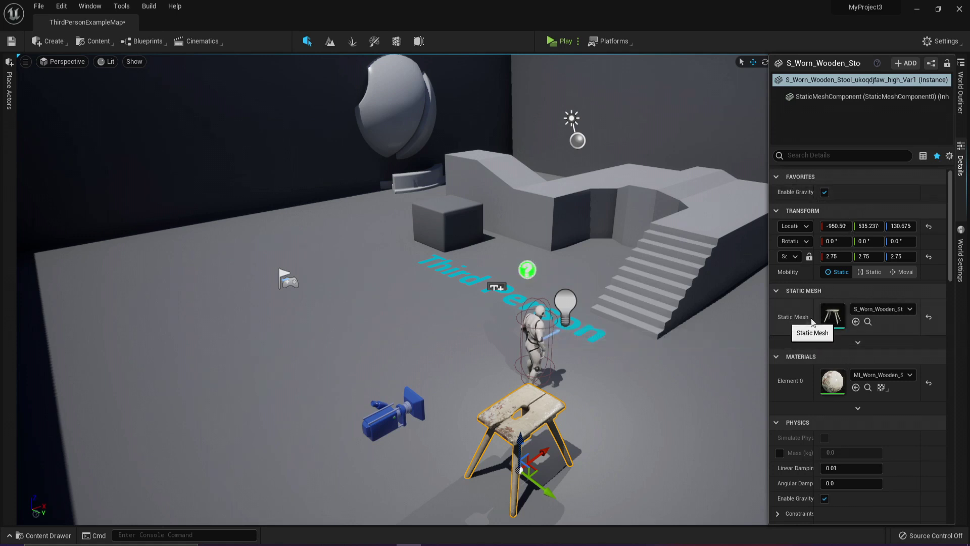
# Add the stool's Static Mesh and Visible properties to the favorites
pyautogui.rightClick(909, 326)
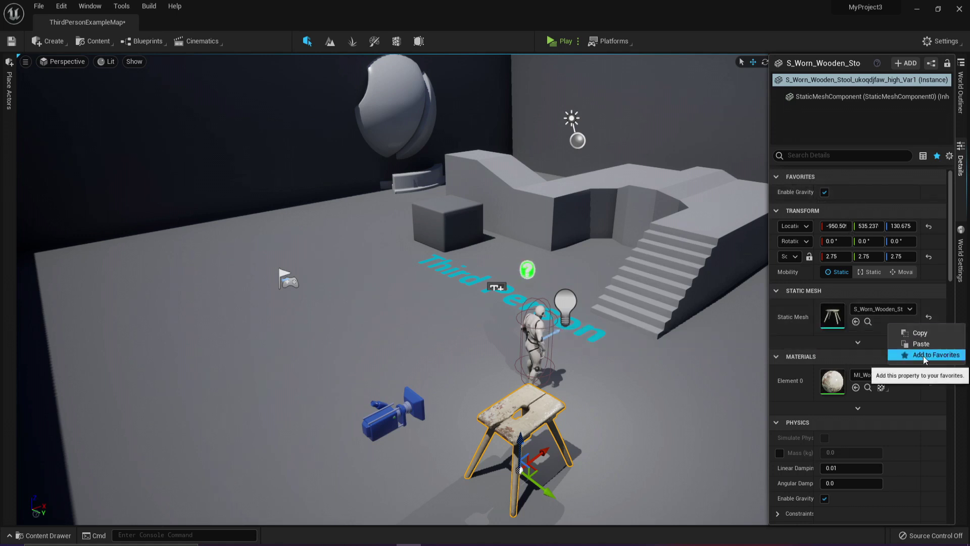
pyautogui.click(925, 355)
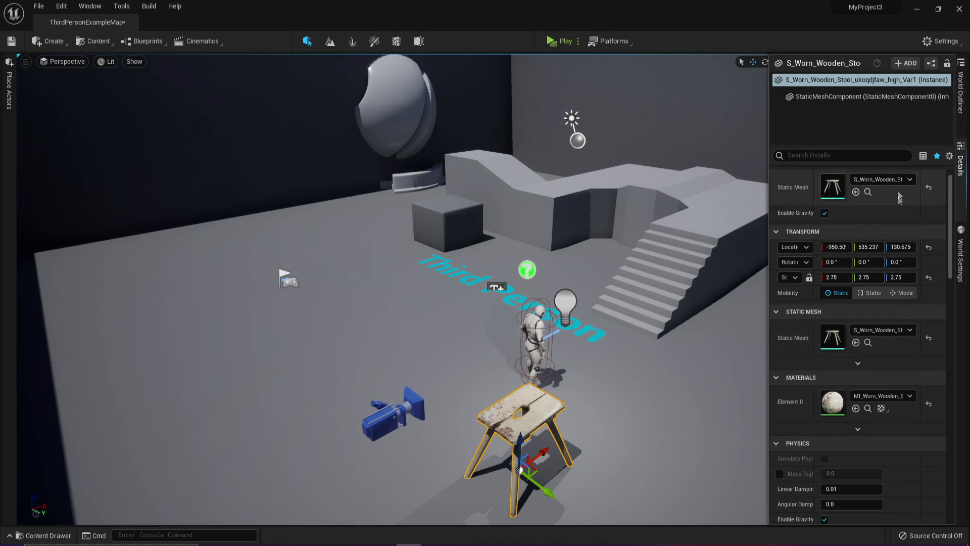
pyautogui.scroll(-15, 815, 317)
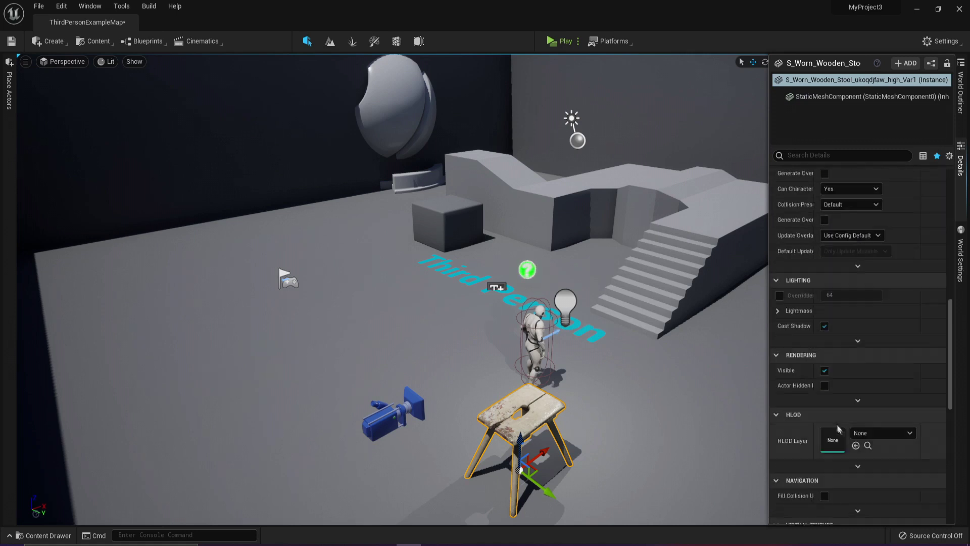
pyautogui.rightClick(848, 382)
pyautogui.click(862, 403)
pyautogui.scroll(5, 893, 387)
pyautogui.scroll(6, 891, 384)
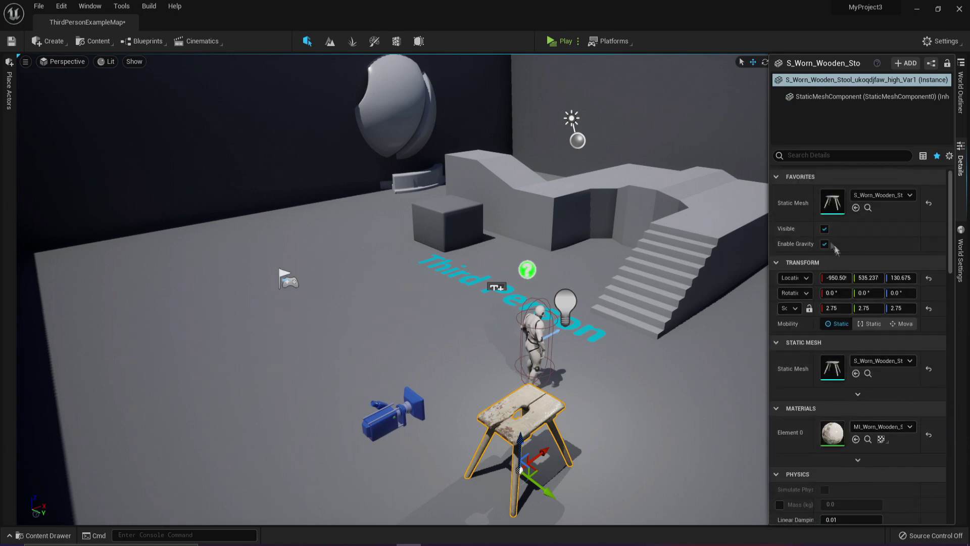
# Toggle the stool's visibility off and on from Favorites, and remove Enable Gravity from the favorites
pyautogui.click(824, 230)
pyautogui.click(824, 229)
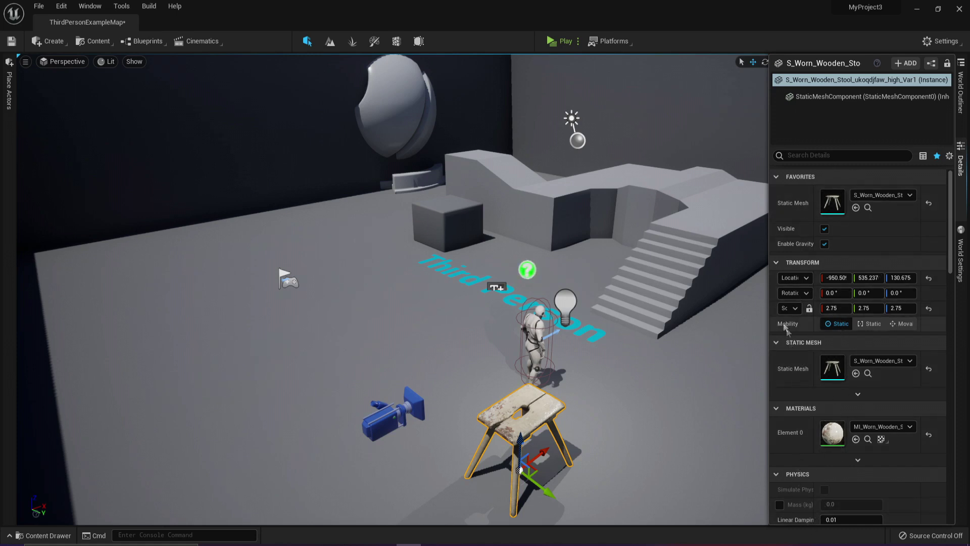
pyautogui.rightClick(856, 244)
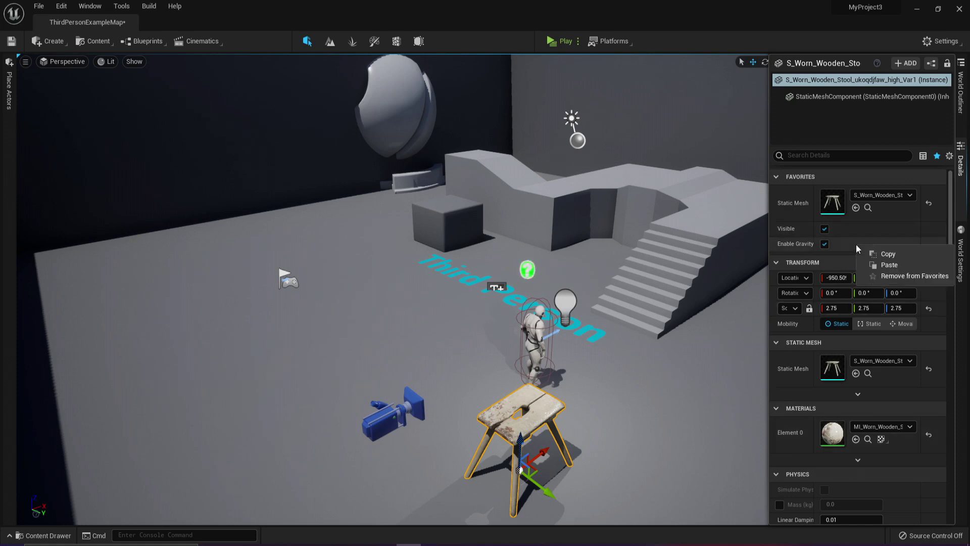
pyautogui.click(906, 277)
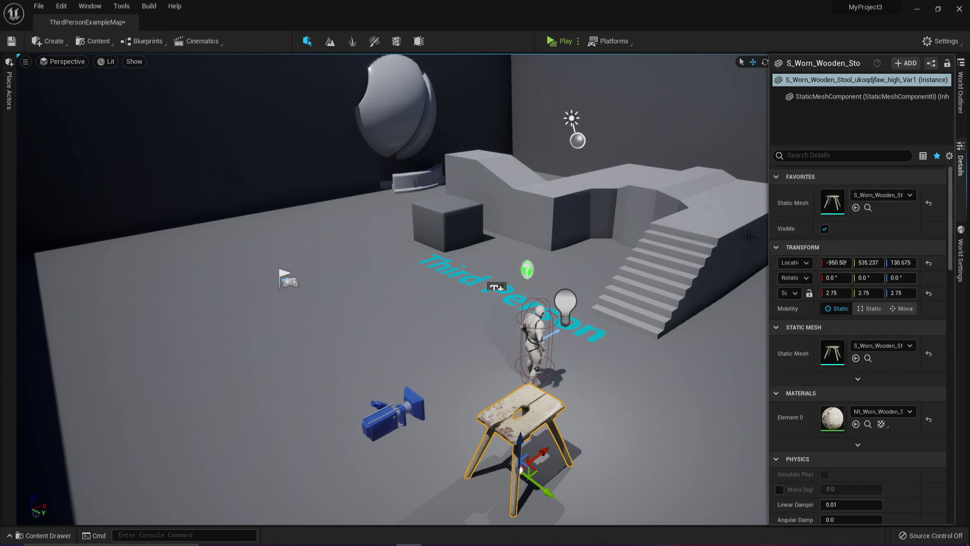
pyautogui.click(961, 161)
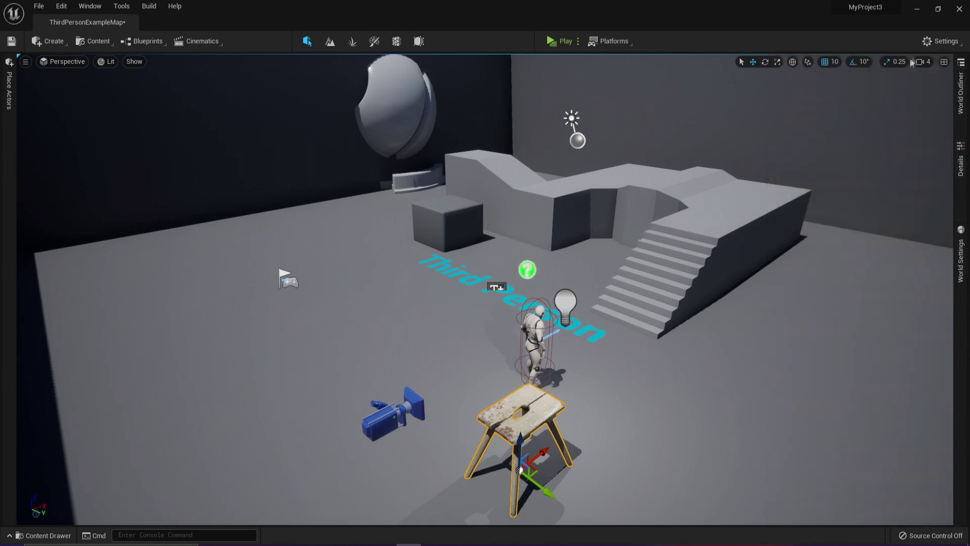
# Review the project and editor settings options, including the selection options such as Allow Group Selection
pyautogui.click(941, 42)
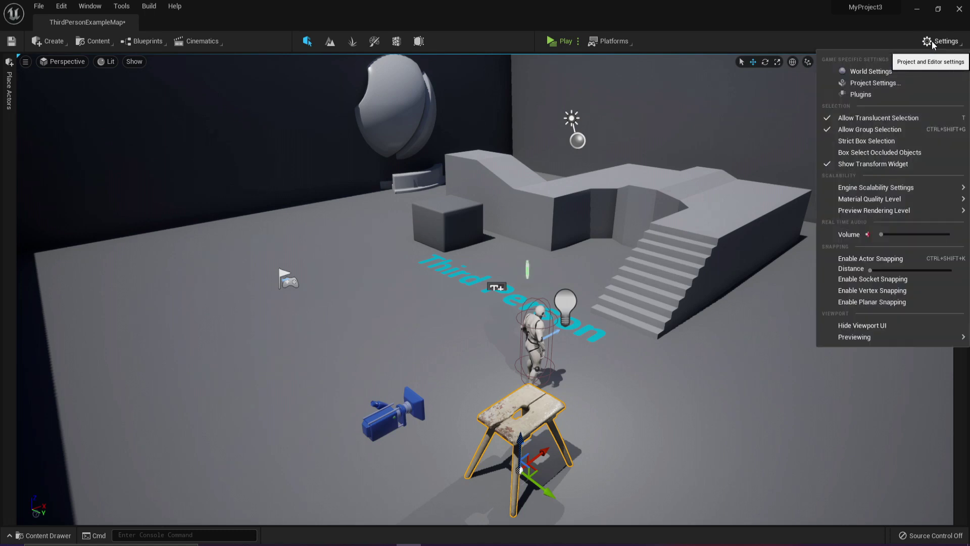
pyautogui.scroll(4, 494, 178)
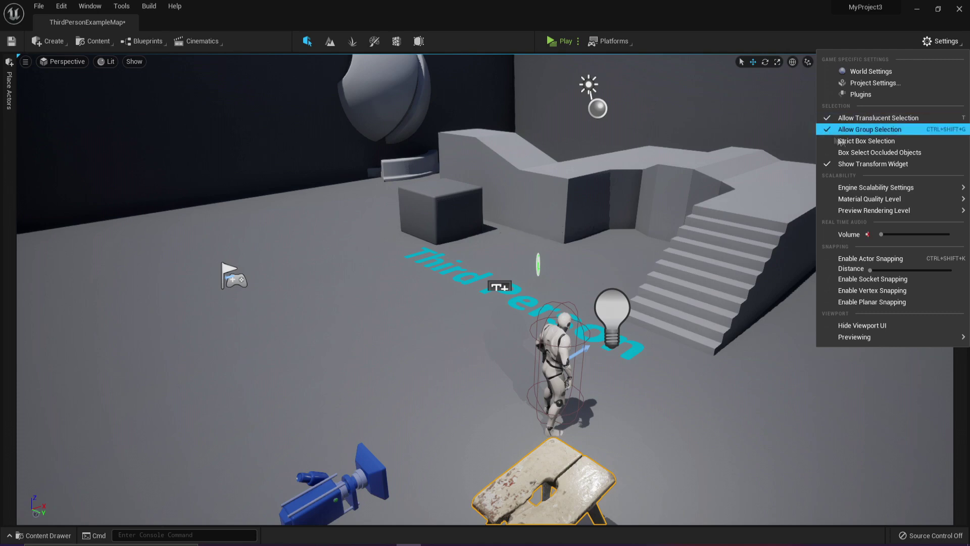
pyautogui.click(868, 129)
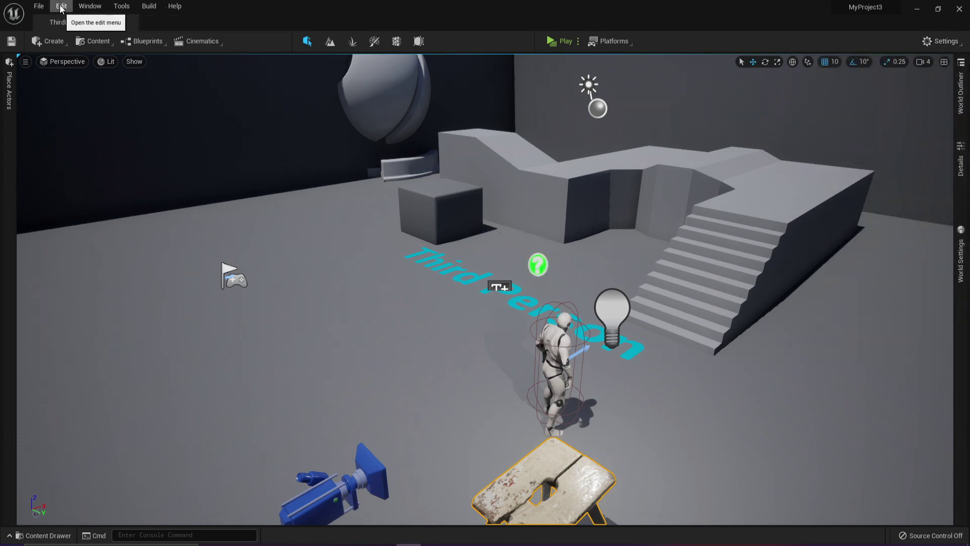
# Open the Editor Preferences appearance settings and duplicate the Dark theme for editing
pyautogui.click(62, 7)
pyautogui.click(117, 153)
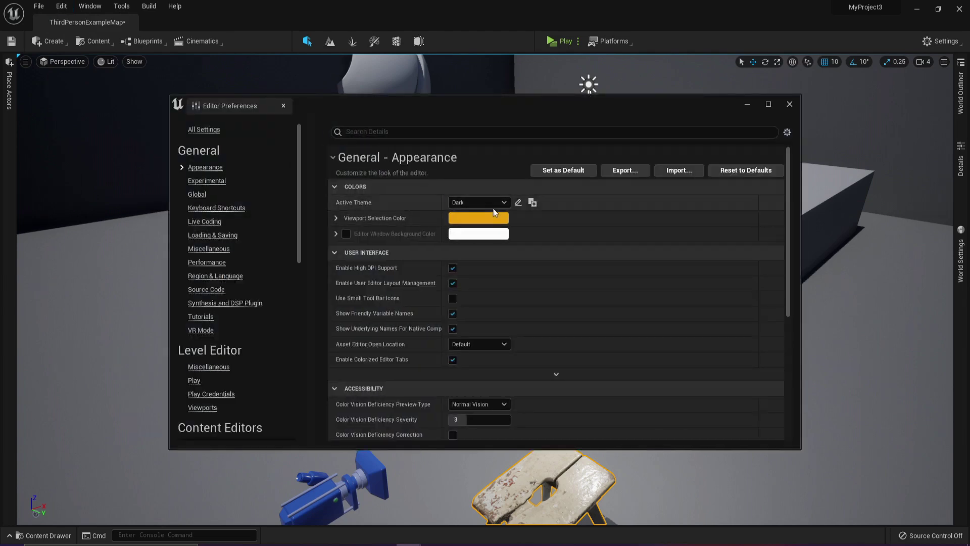
pyautogui.click(501, 202)
pyautogui.click(501, 202)
pyautogui.click(532, 203)
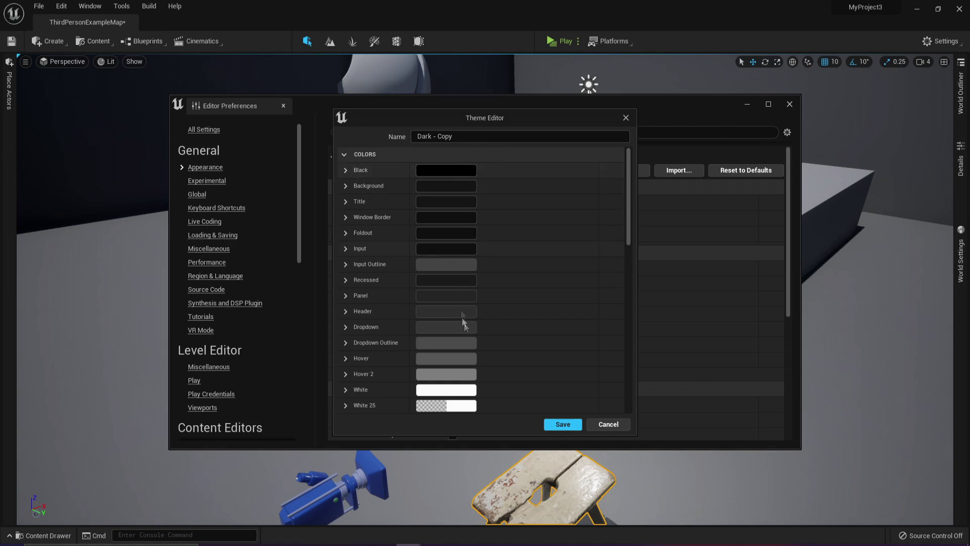
# Set the duplicated theme's Black colour to dark red and its Background colour to very dark blue
pyautogui.click(444, 171)
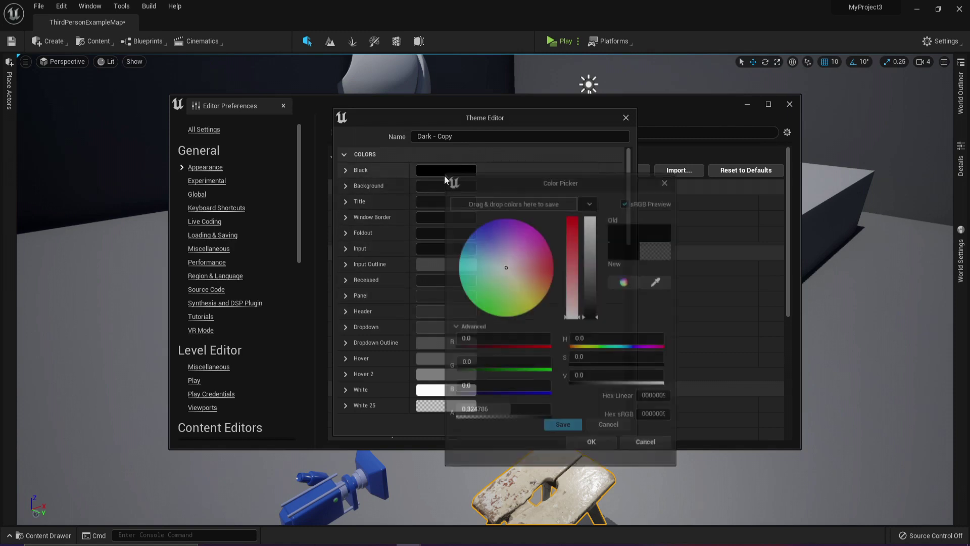
pyautogui.moveTo(579, 304); pyautogui.dragTo(581, 216)
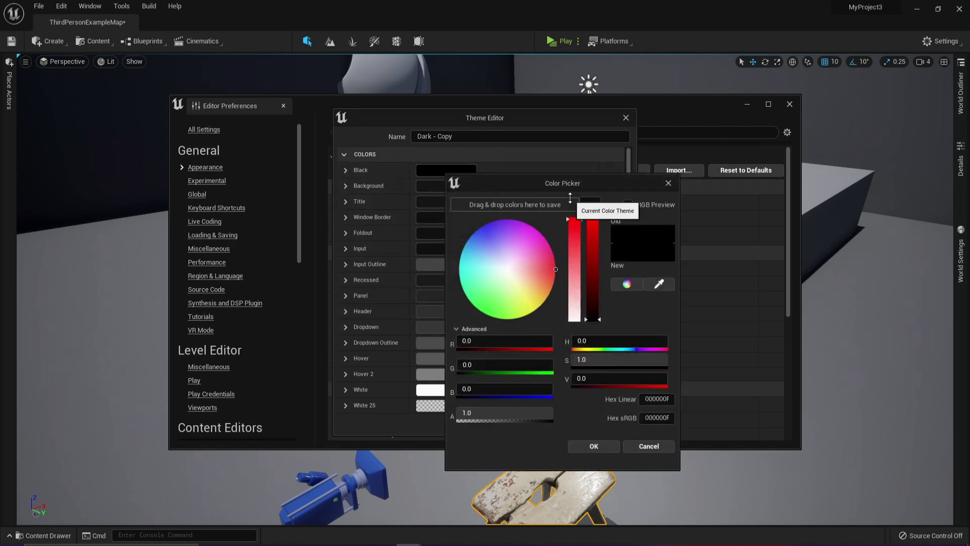
pyautogui.moveTo(596, 313)
pyautogui.mouseDown()
pyautogui.moveTo(593, 269)
pyautogui.moveTo(601, 310)
pyautogui.mouseUp()
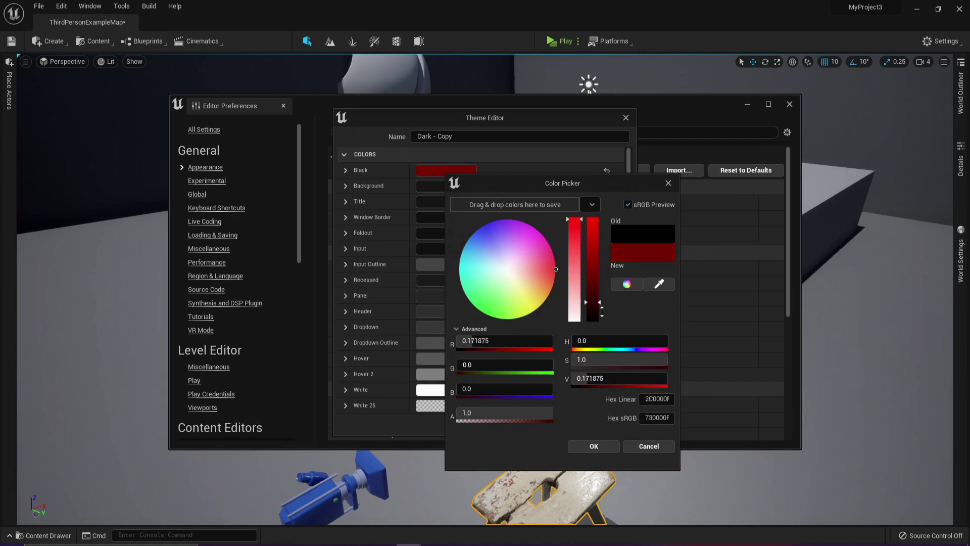
pyautogui.click(591, 447)
pyautogui.click(455, 186)
pyautogui.click(485, 240)
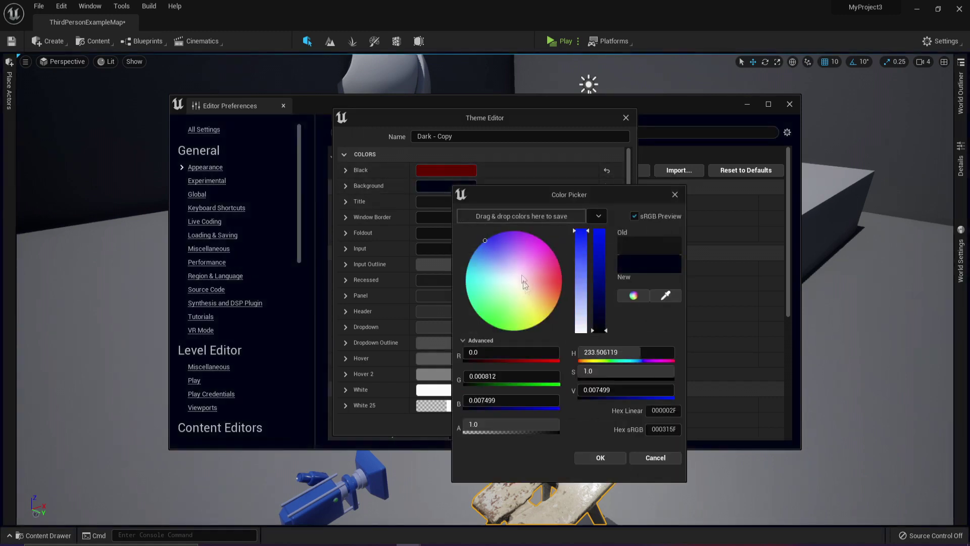
pyautogui.click(598, 458)
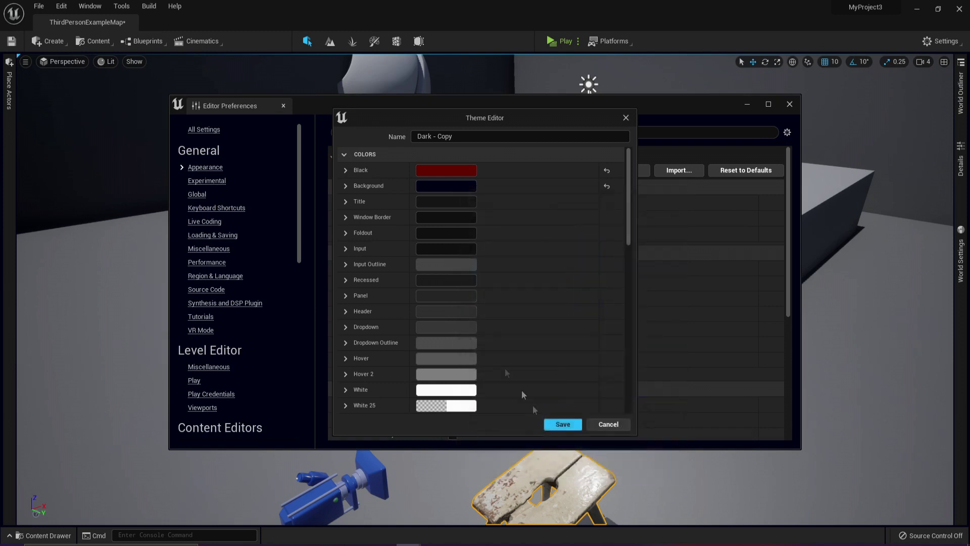
# Set the theme's Title colour to a dark magenta
pyautogui.click(427, 199)
pyautogui.click(530, 269)
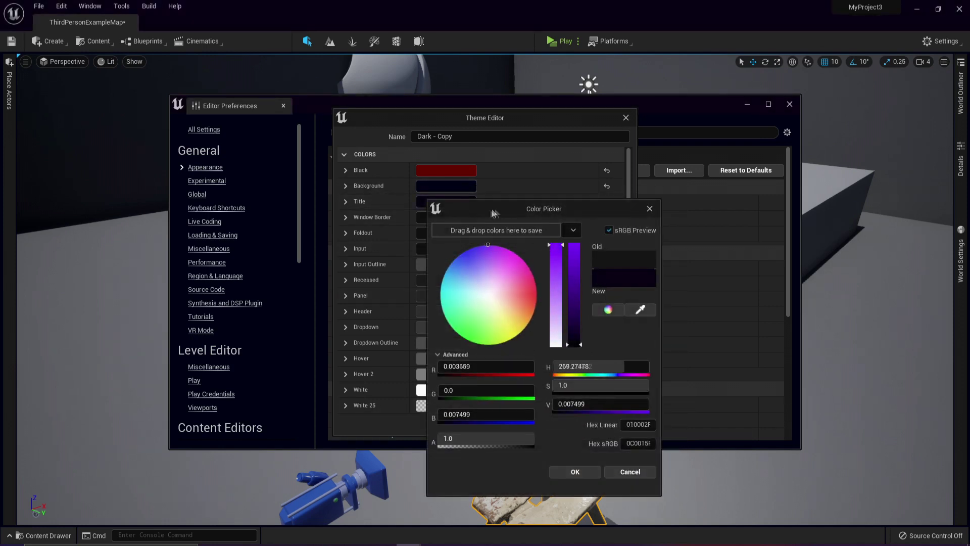
pyautogui.moveTo(526, 263); pyautogui.dragTo(574, 319)
pyautogui.click(576, 472)
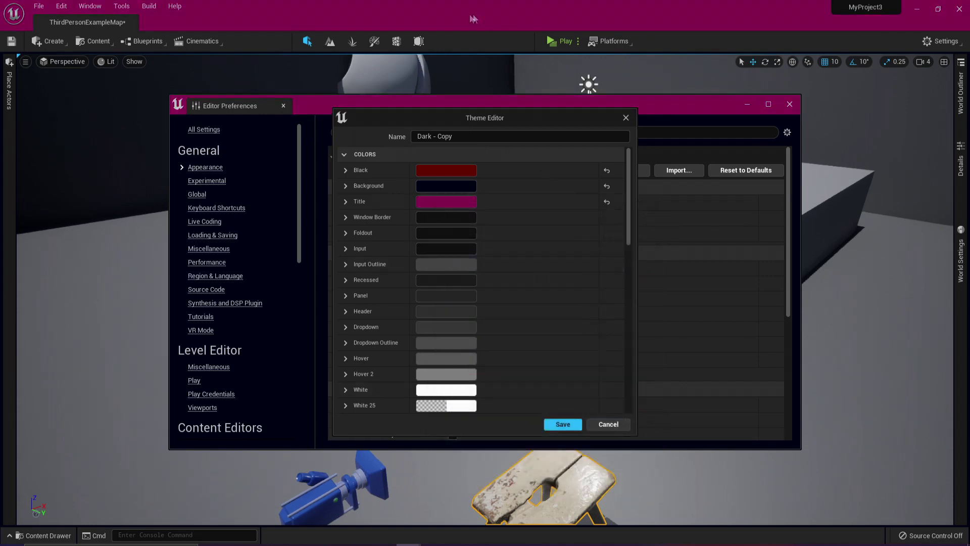
# Reposition the preferences and theme windows, and set the Window Border colour to blue with a value of about 0.6
pyautogui.moveTo(410, 104); pyautogui.dragTo(729, 128)
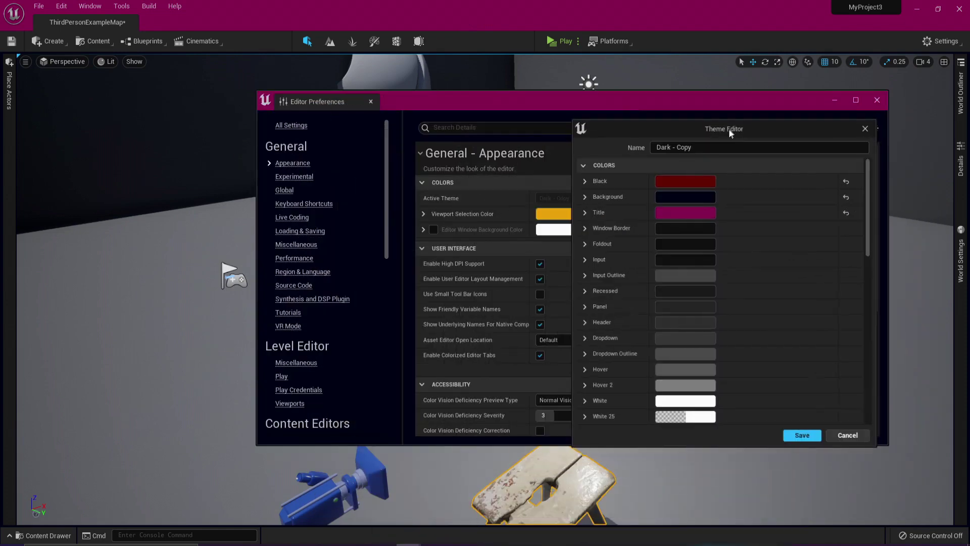
pyautogui.click(667, 229)
pyautogui.moveTo(751, 350); pyautogui.dragTo(678, 221)
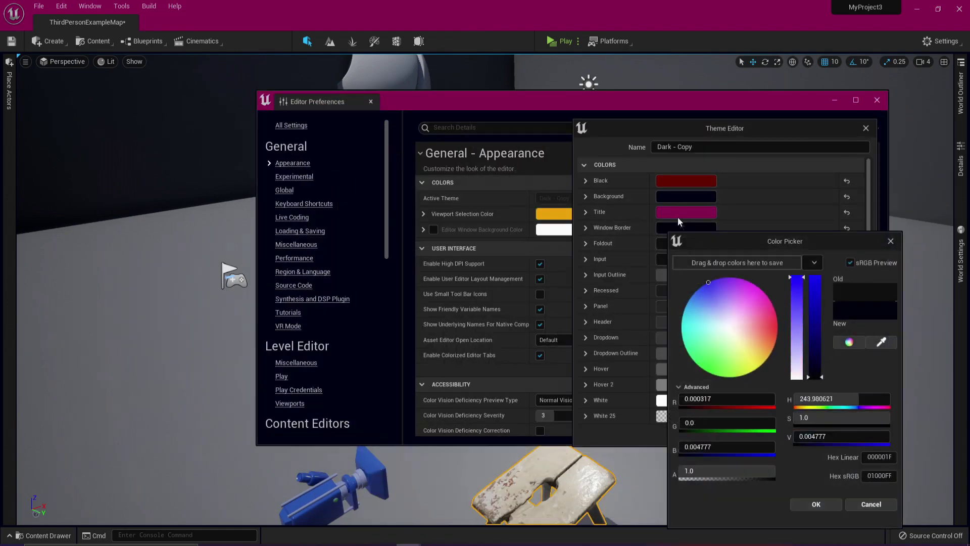
pyautogui.click(815, 318)
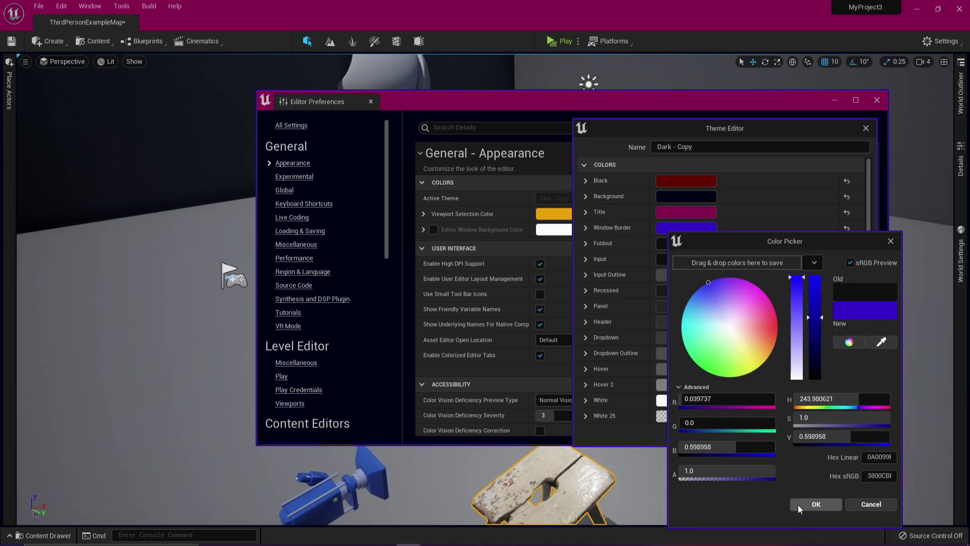
pyautogui.click(816, 504)
# Set the theme's Foldout colour to bright magenta with a value of about 0.54
pyautogui.click(675, 247)
pyautogui.click(762, 297)
pyautogui.click(825, 351)
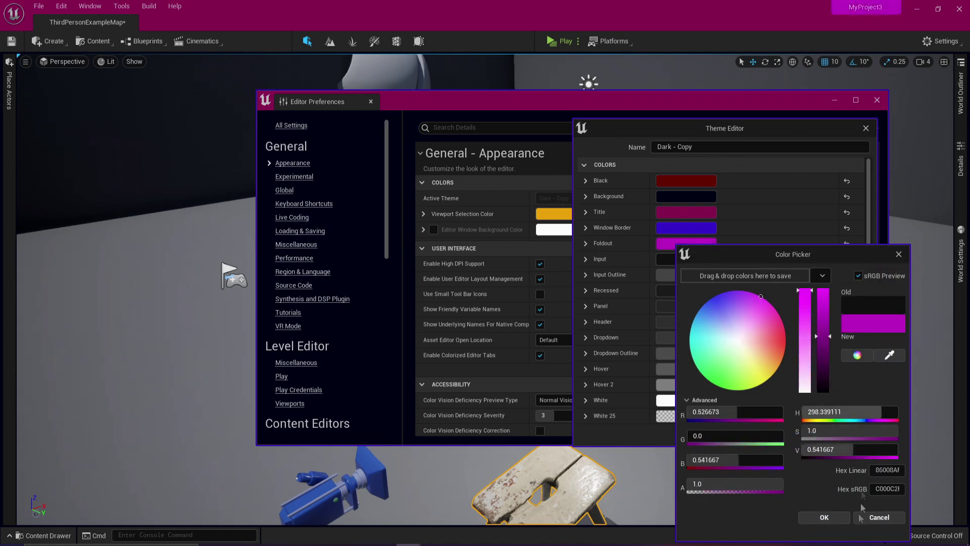
pyautogui.click(823, 516)
# Set the theme's Input colour to dark blue-violet with a value of about 0.24, and save the theme as Dark - Copy.json
pyautogui.click(677, 259)
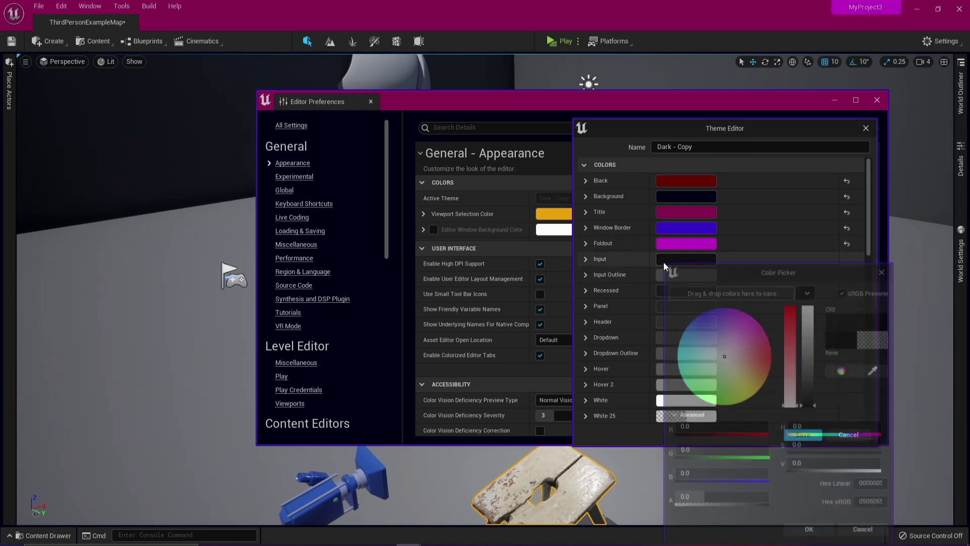
pyautogui.click(706, 312)
pyautogui.click(817, 359)
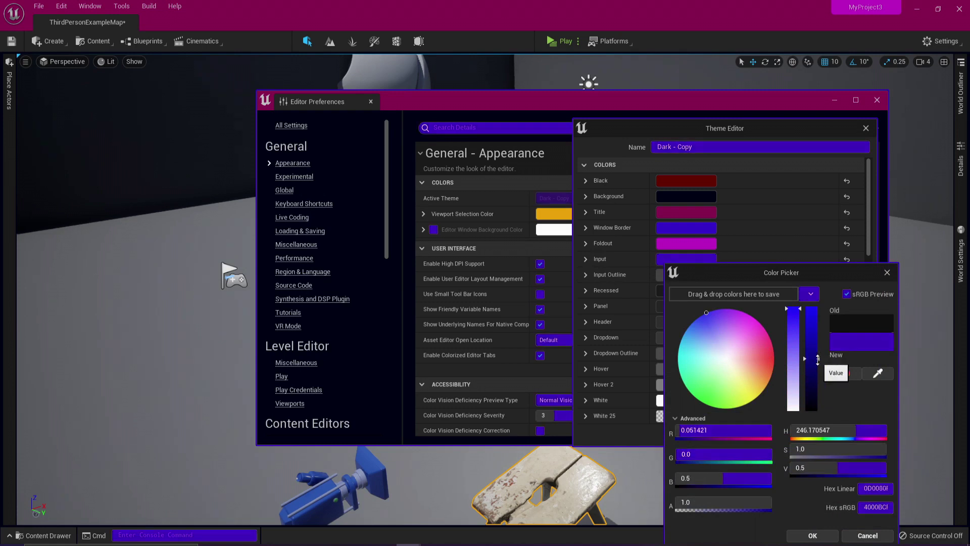
pyautogui.moveTo(818, 359); pyautogui.dragTo(818, 385)
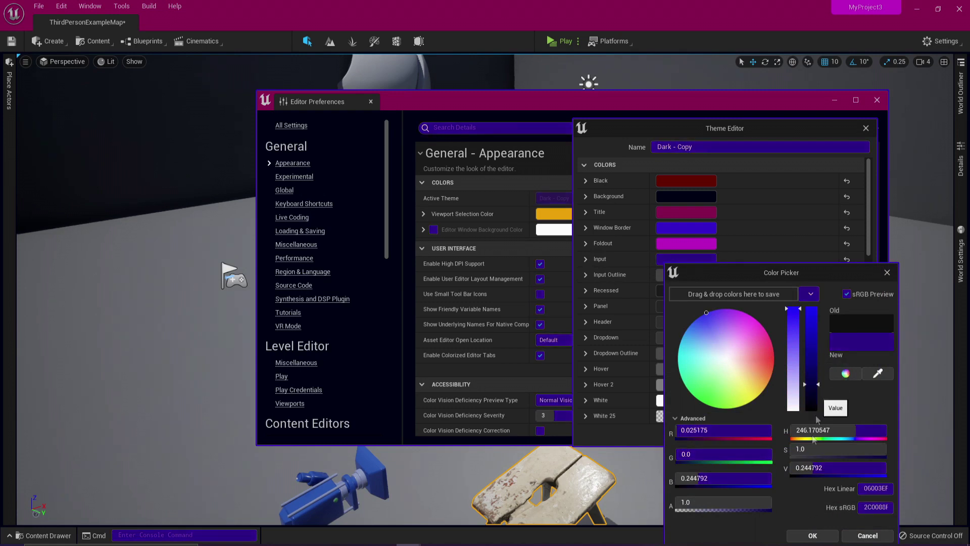
pyautogui.click(812, 535)
pyautogui.click(803, 437)
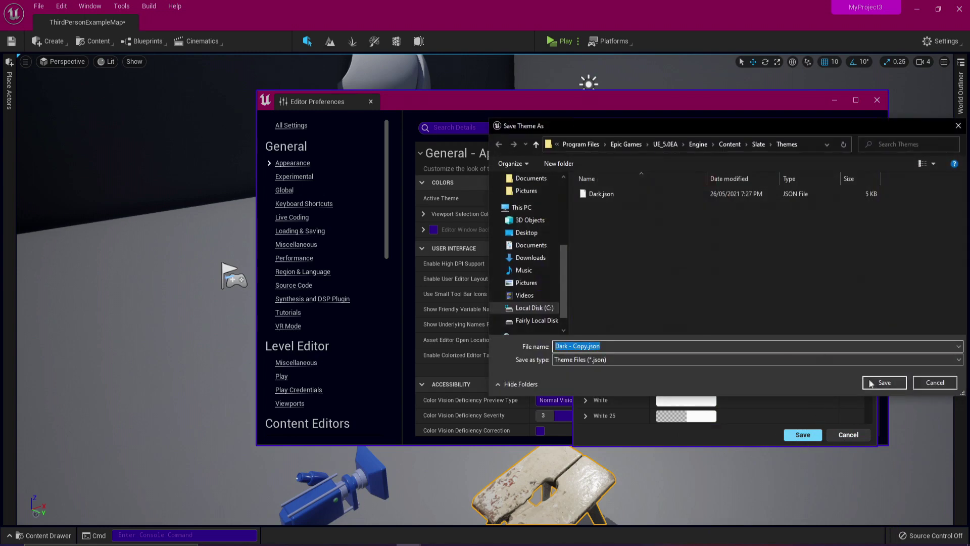
pyautogui.click(884, 383)
# Switch the active theme between Dark and Dark - Copy, leave it on Dark, and close the Editor Preferences
pyautogui.click(565, 198)
pyautogui.click(565, 209)
pyautogui.click(572, 218)
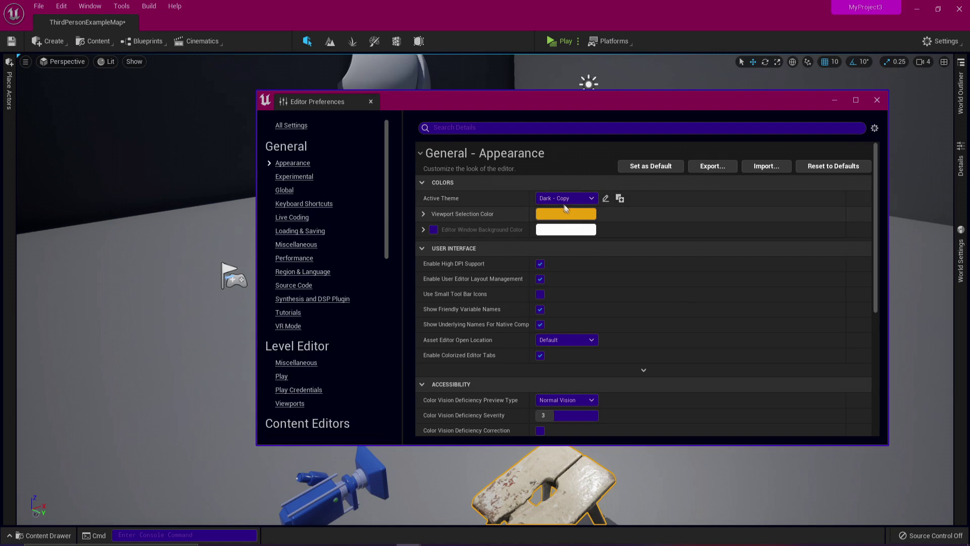
pyautogui.click(559, 199)
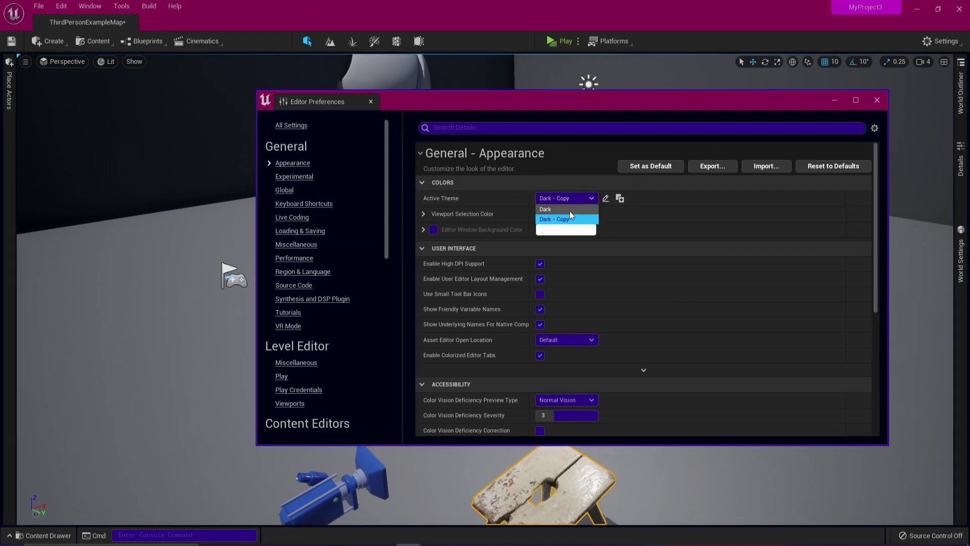
pyautogui.click(561, 208)
pyautogui.click(561, 198)
pyautogui.click(558, 219)
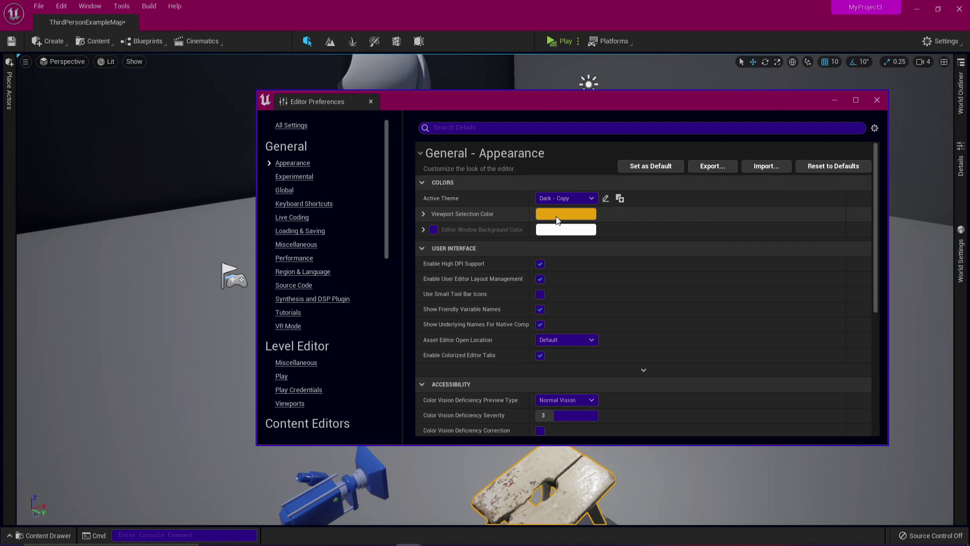
pyautogui.click(566, 198)
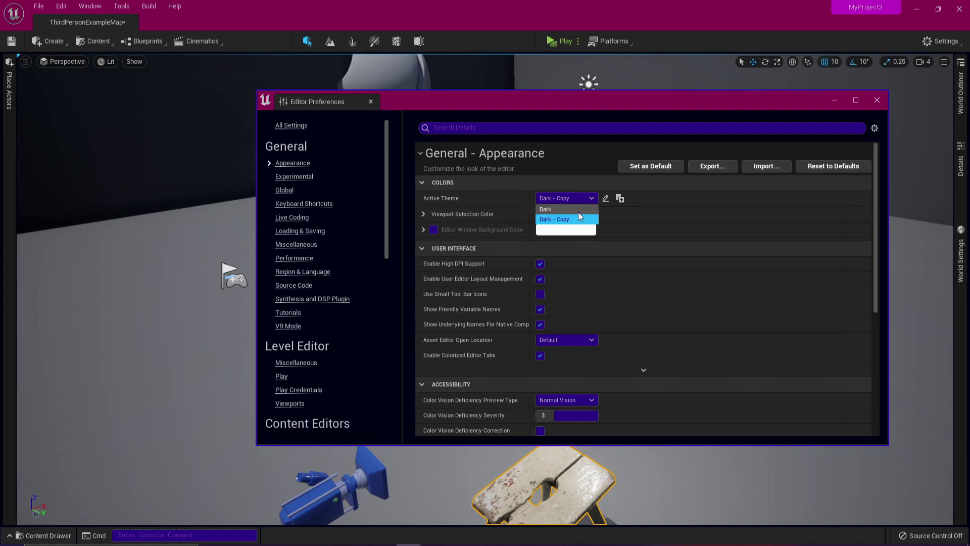
pyautogui.click(578, 210)
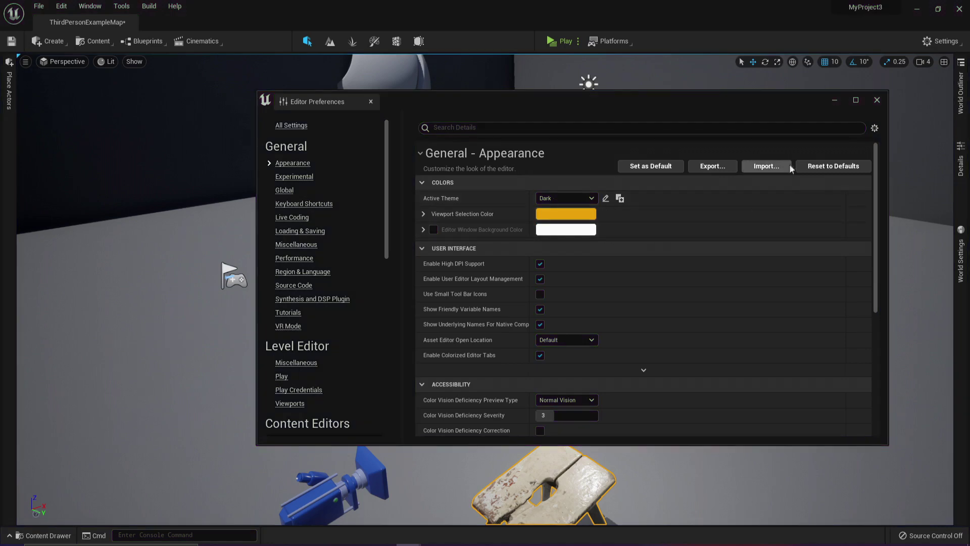
pyautogui.click(876, 99)
# Select the large rounded mesh near the back wall and start playing the level in the viewport
pyautogui.click(384, 221)
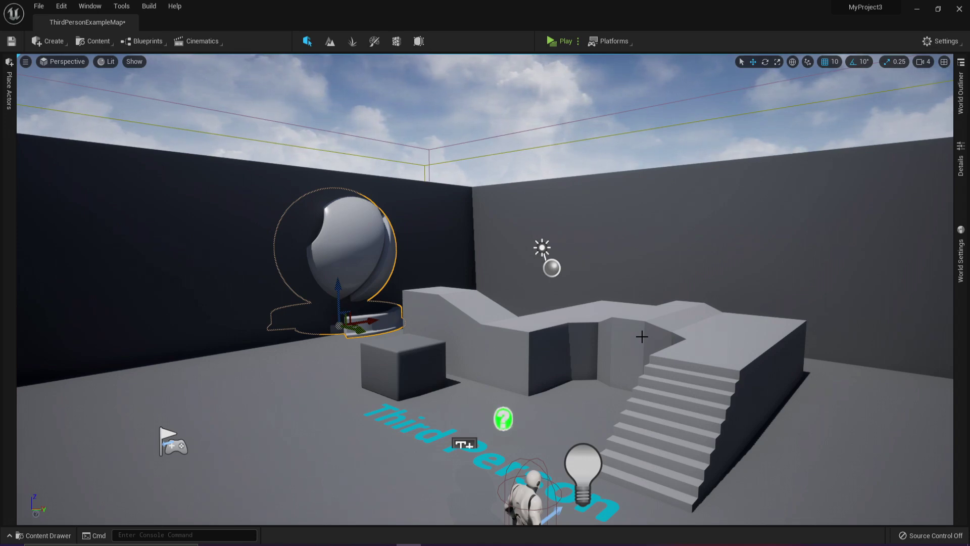
pyautogui.hotkey('alt', 'p')
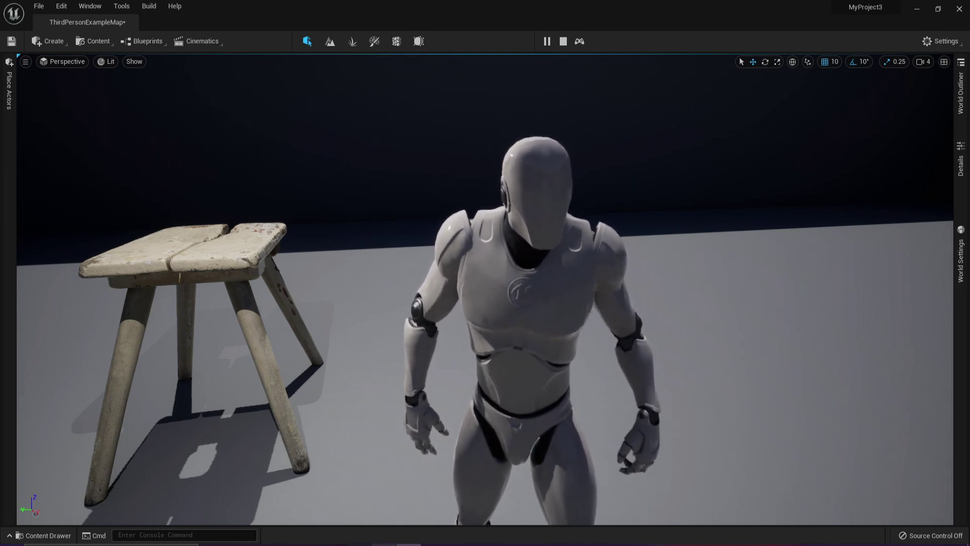
pyautogui.moveTo(383, 544)
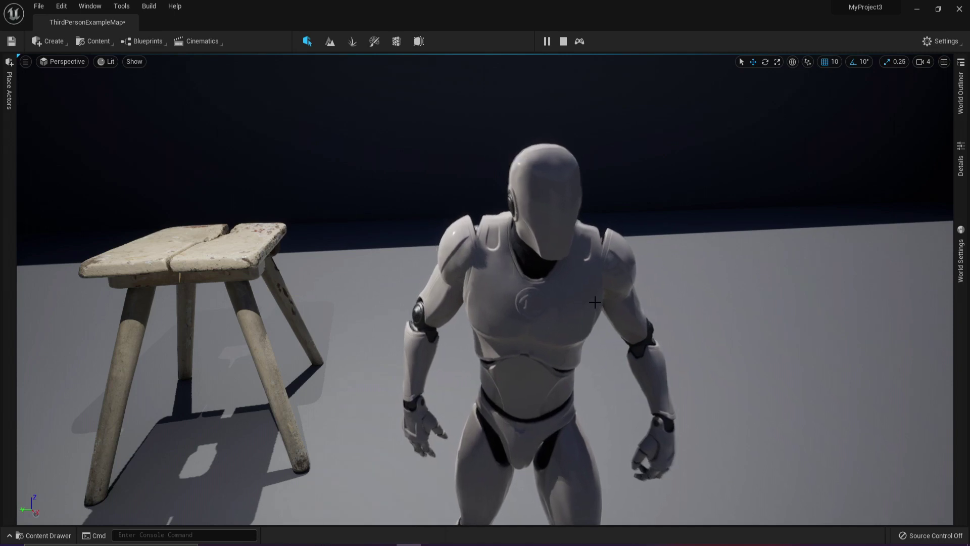